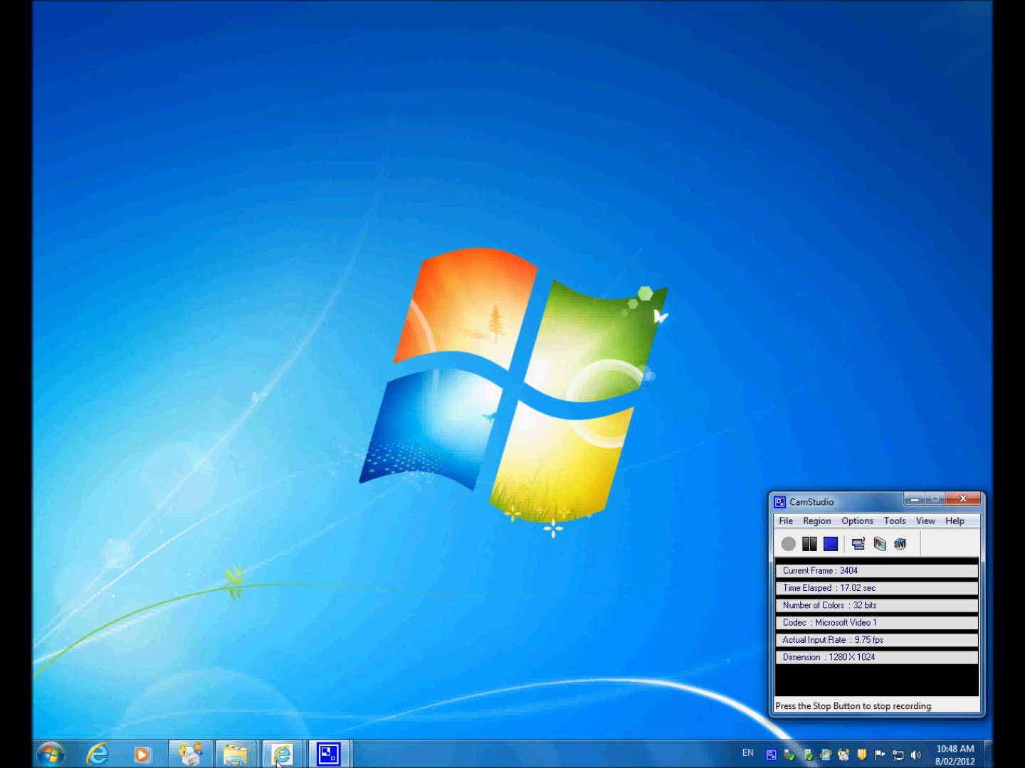
Step: Open the recommended CraftBukkit build article from the Bukkit site in Internet Explorer and request the latest RB download
mouse_move(285, 754)
click(238, 683)
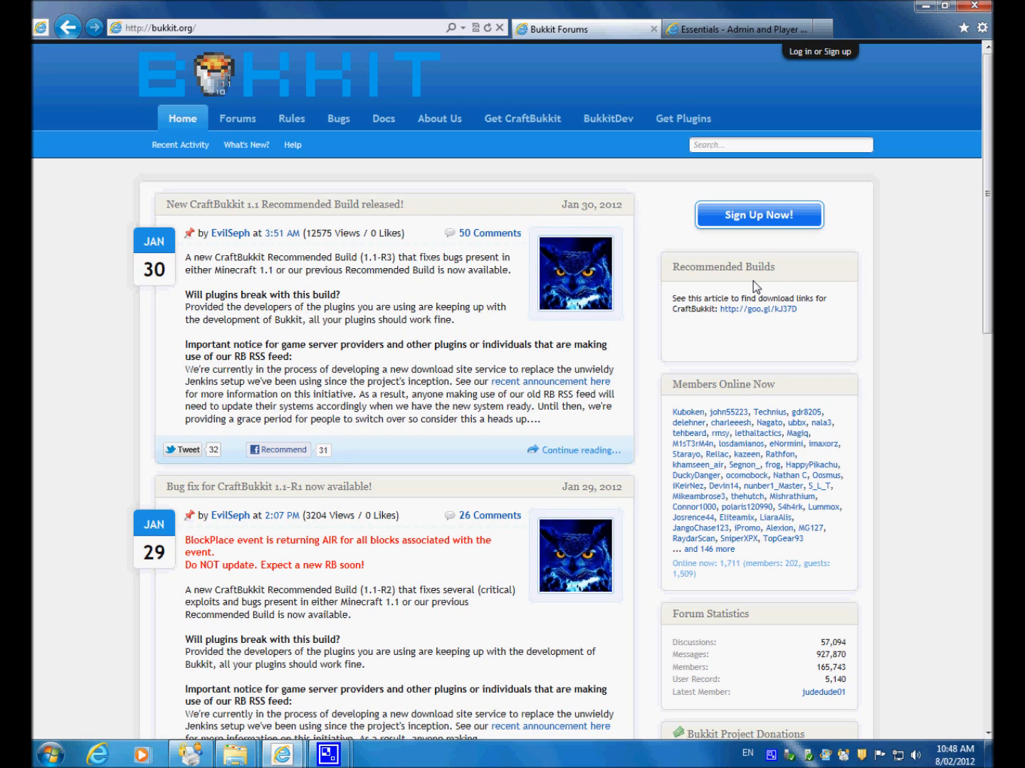
click(765, 311)
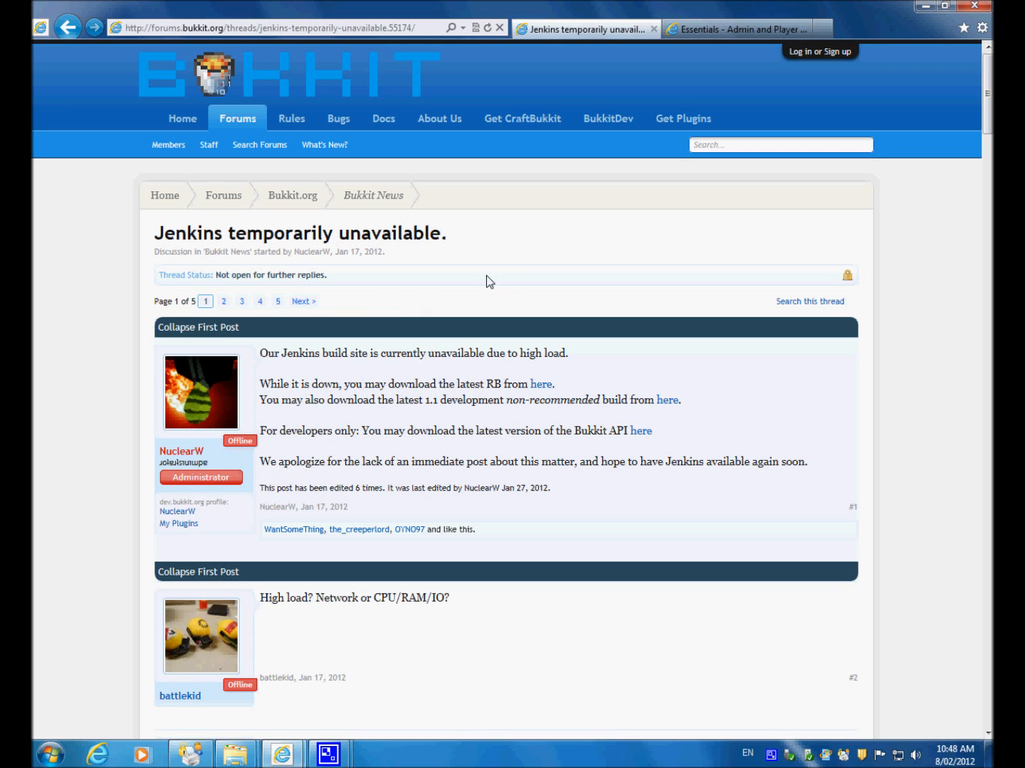
click(535, 386)
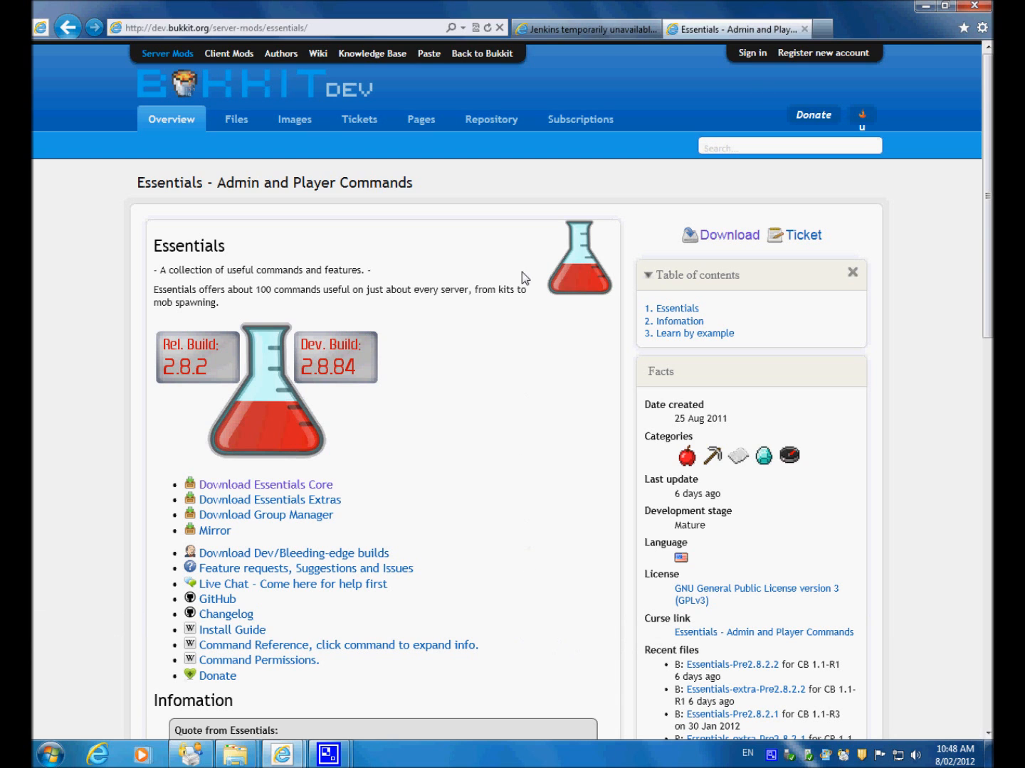
click(562, 29)
click(926, 6)
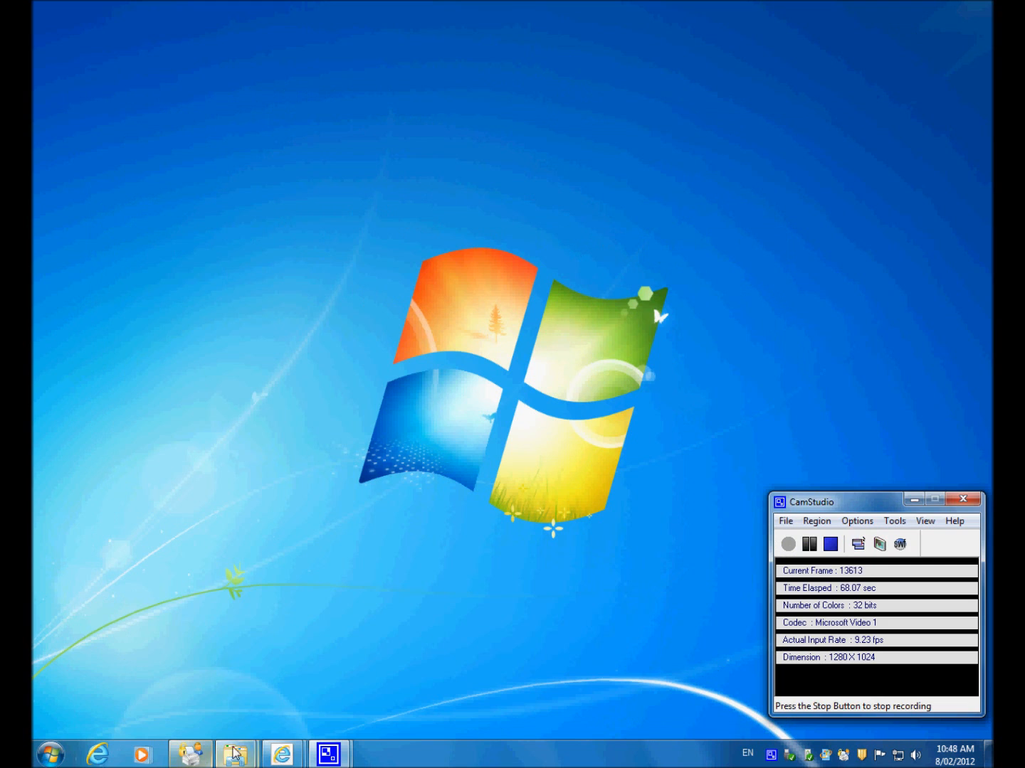
Step: Switch to the Craftbukkit folder in Windows Explorer and open Craftbukkit.bat for editing
mouse_move(234, 752)
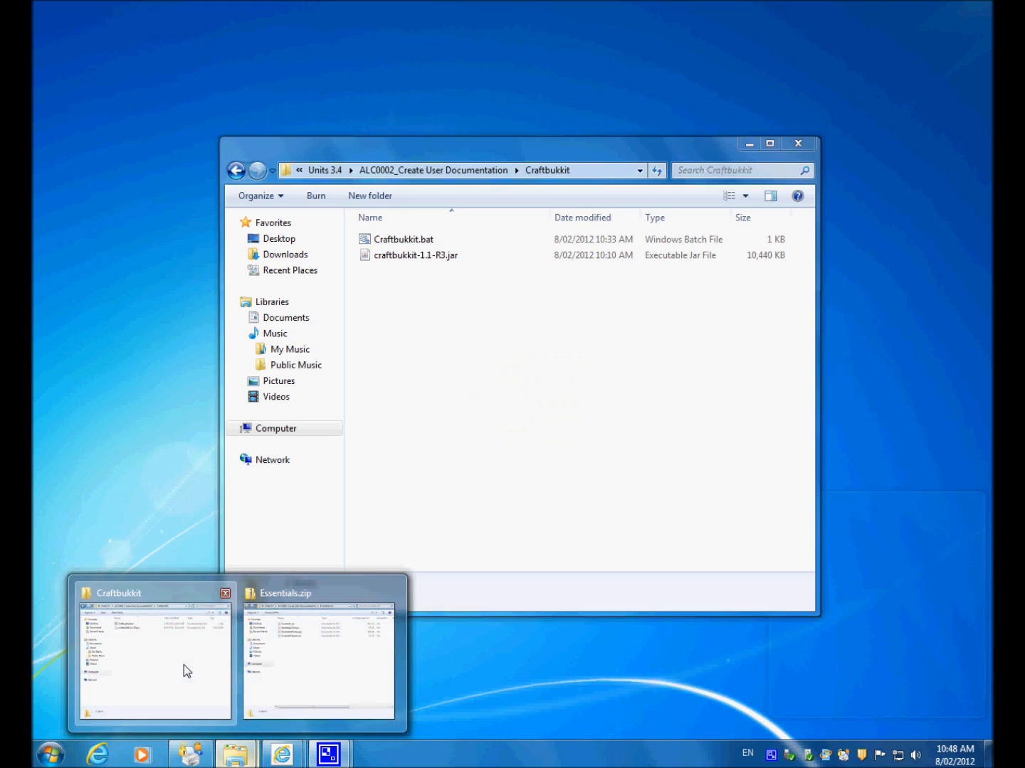
click(183, 665)
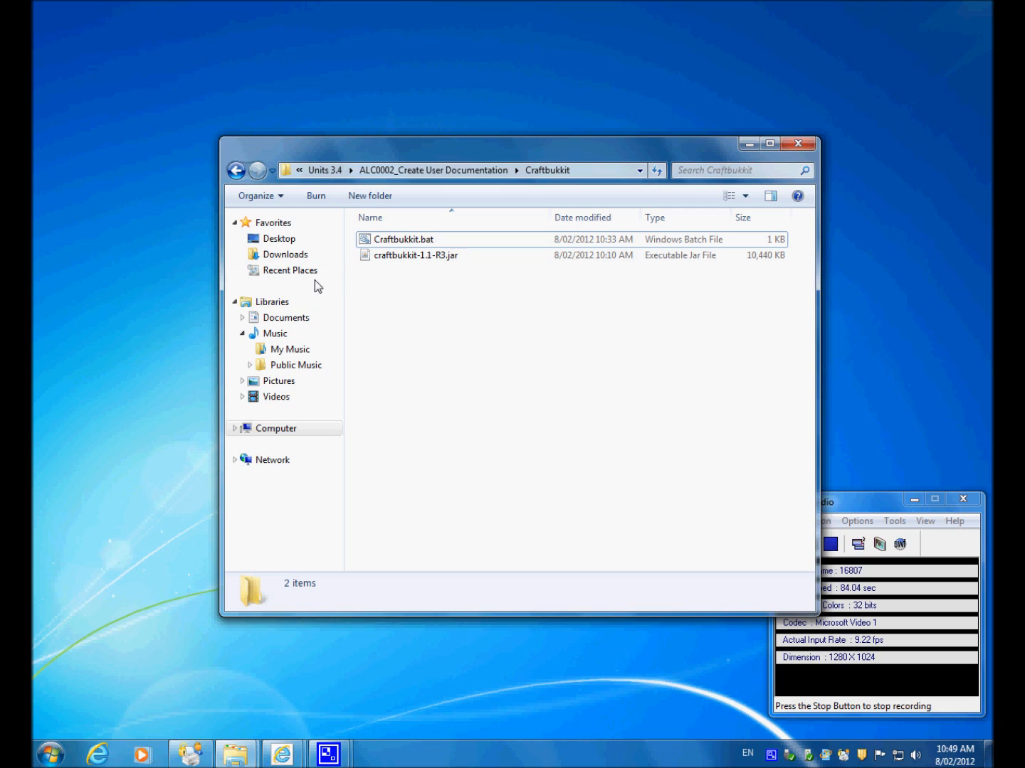
right_click(403, 242)
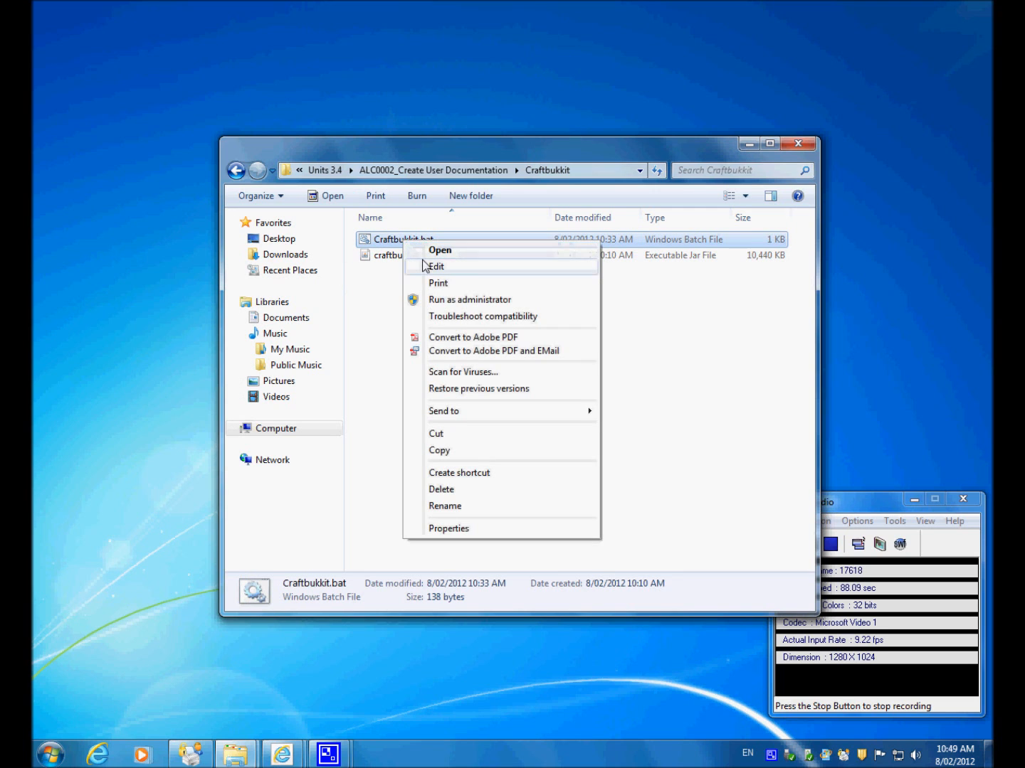
click(410, 265)
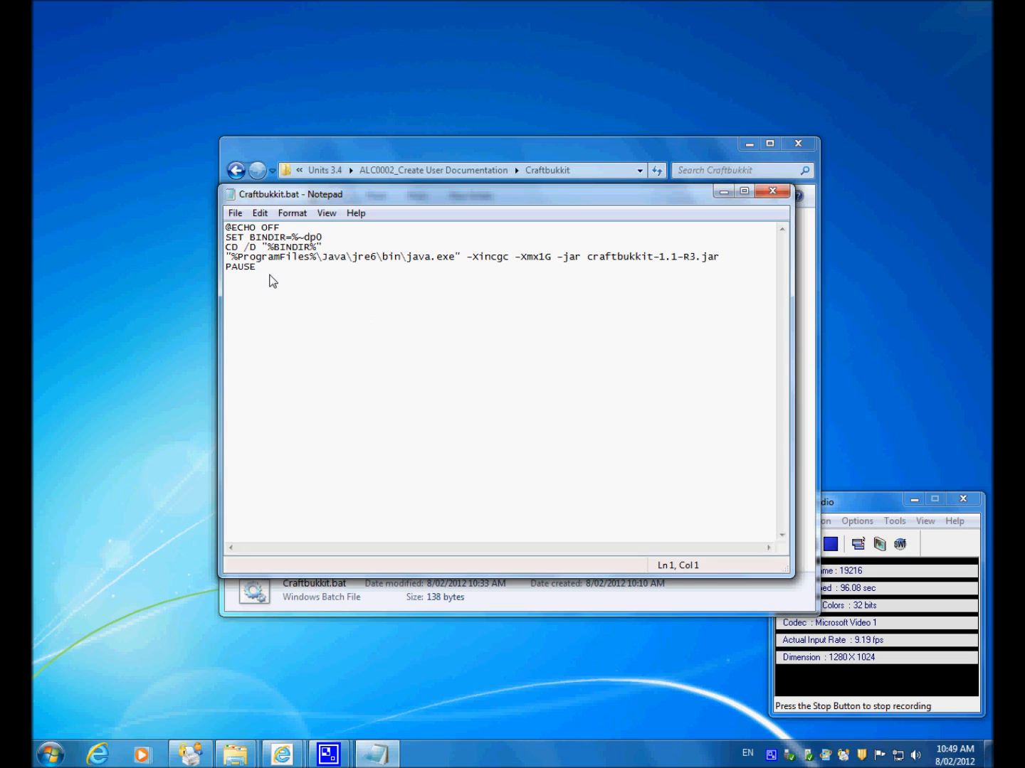
Step: Examine the Java path, the launch arguments and the jar file name in the batch file's fourth line
drag(229, 259, 456, 260)
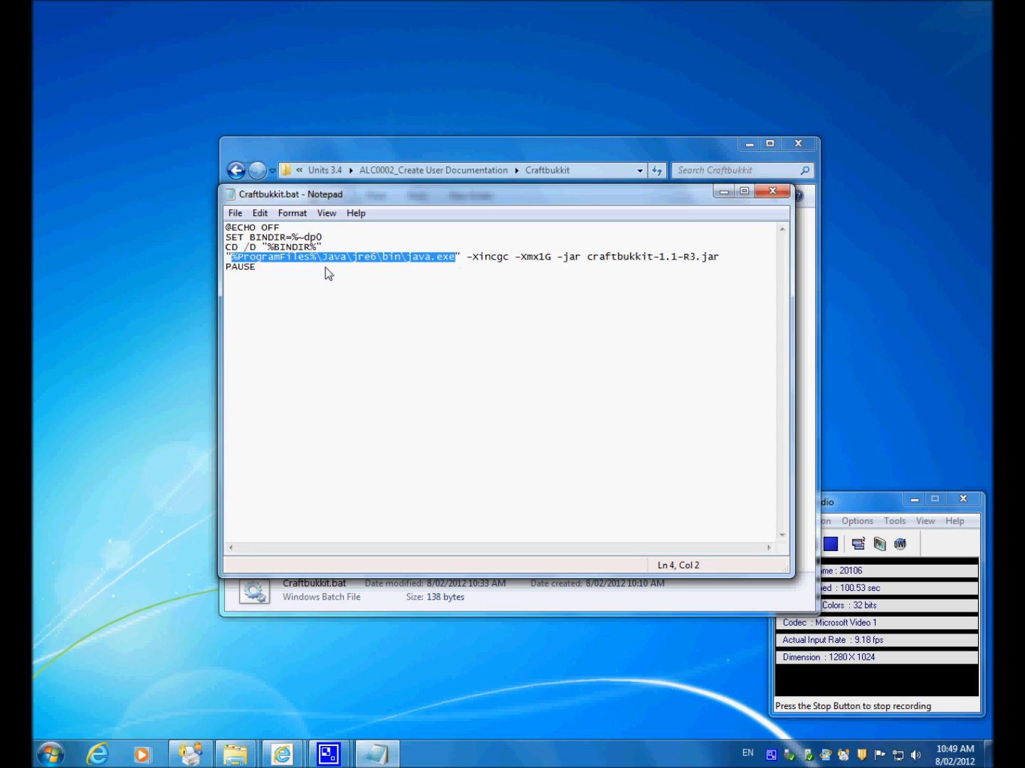
click(359, 286)
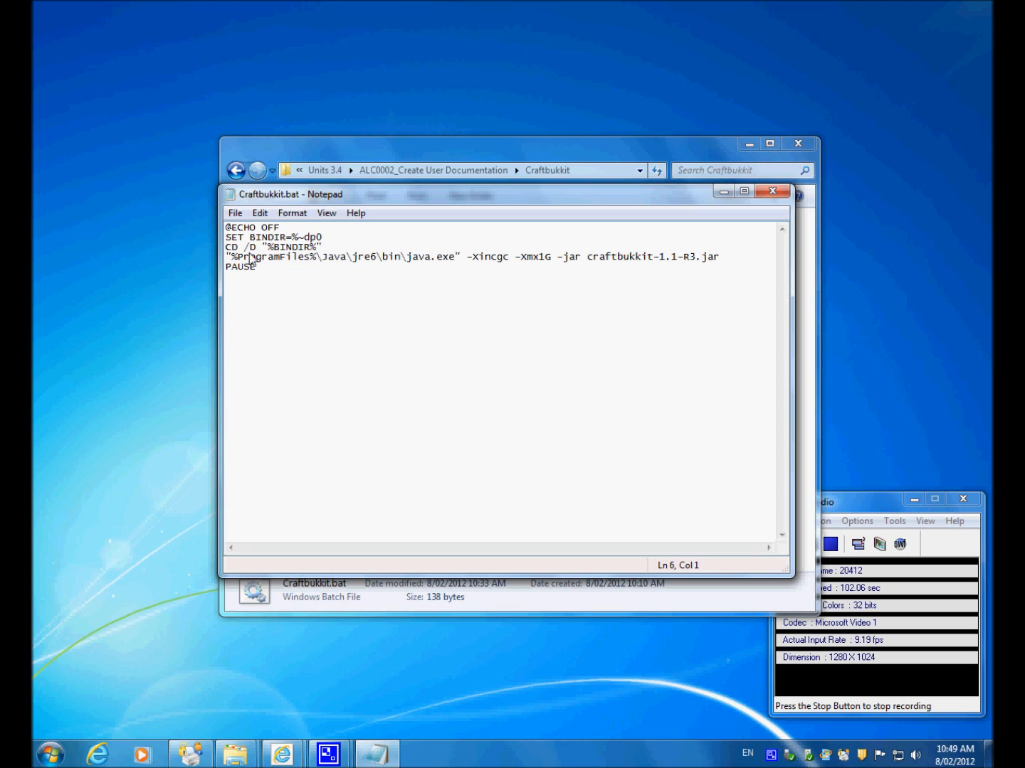
drag(237, 257, 269, 258)
click(315, 265)
click(307, 261)
drag(466, 260, 575, 261)
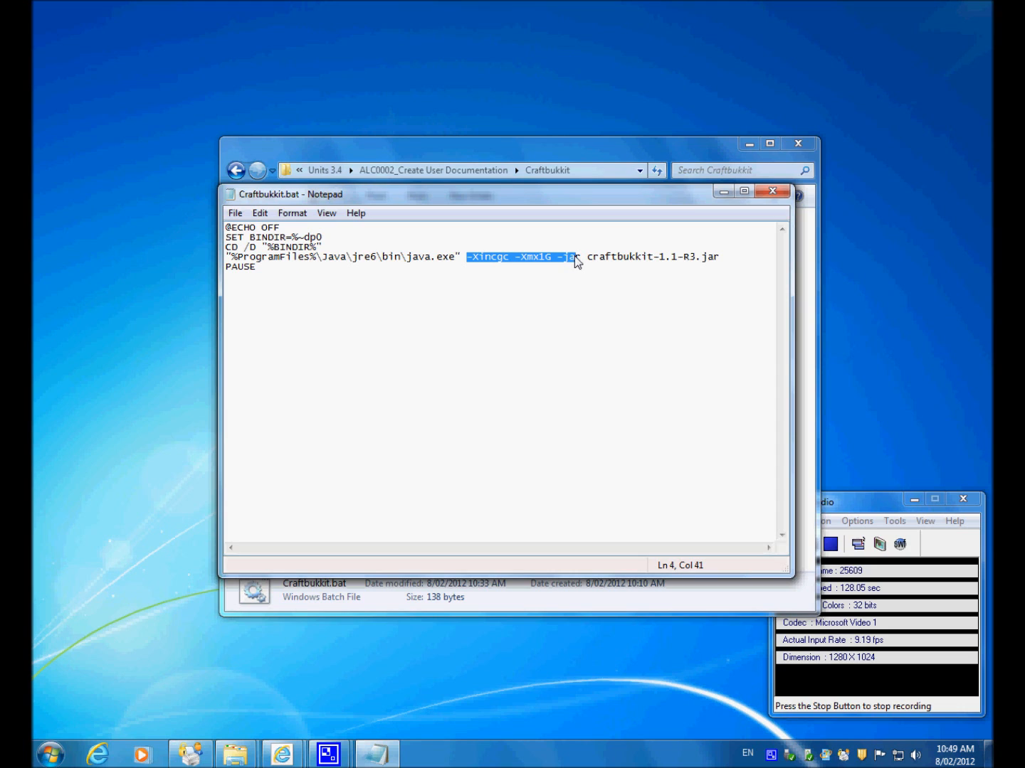
click(587, 286)
drag(587, 260, 723, 260)
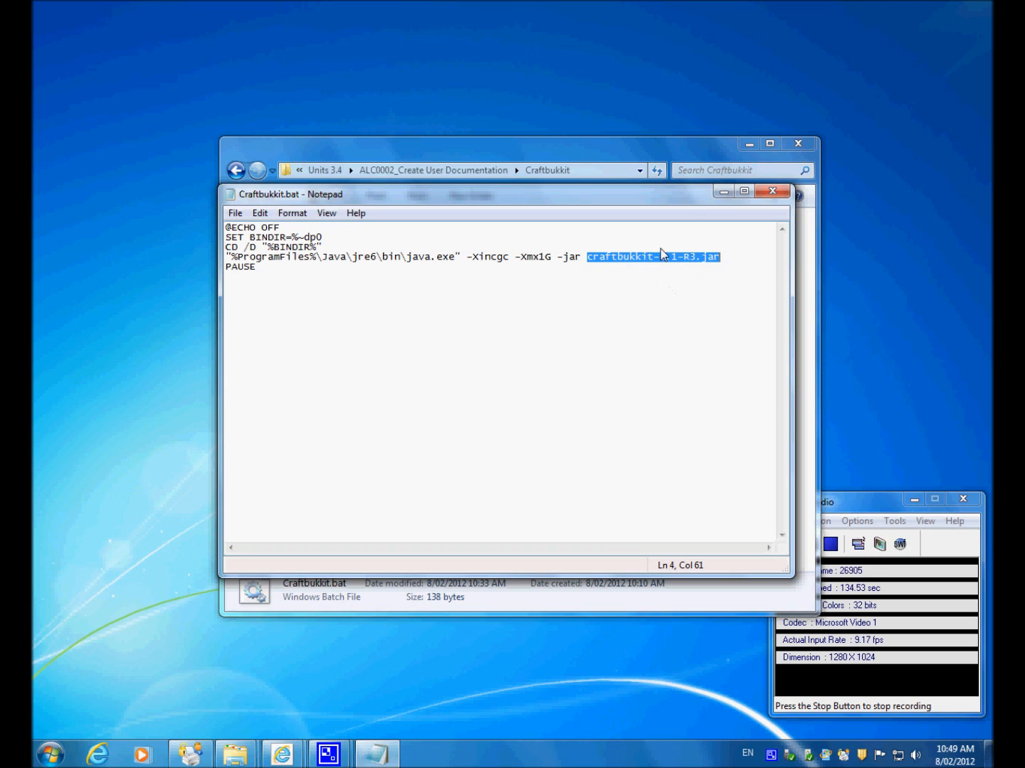
Step: Save Craftbukkit.bat and close the text editor
click(723, 192)
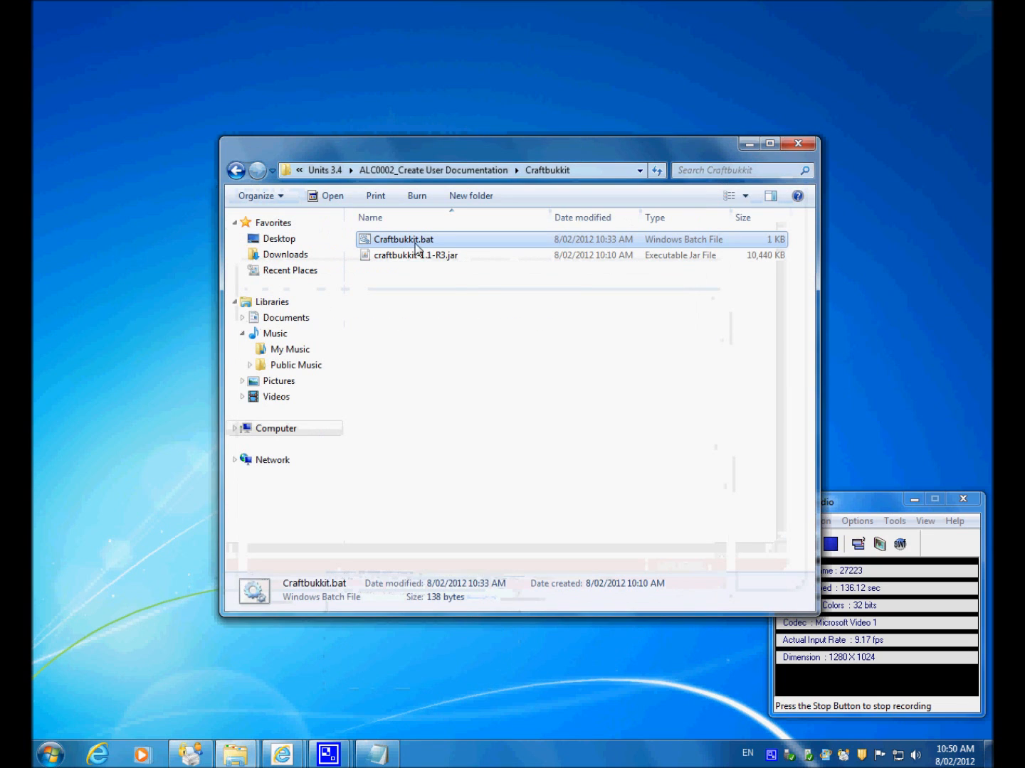
click(377, 755)
click(395, 454)
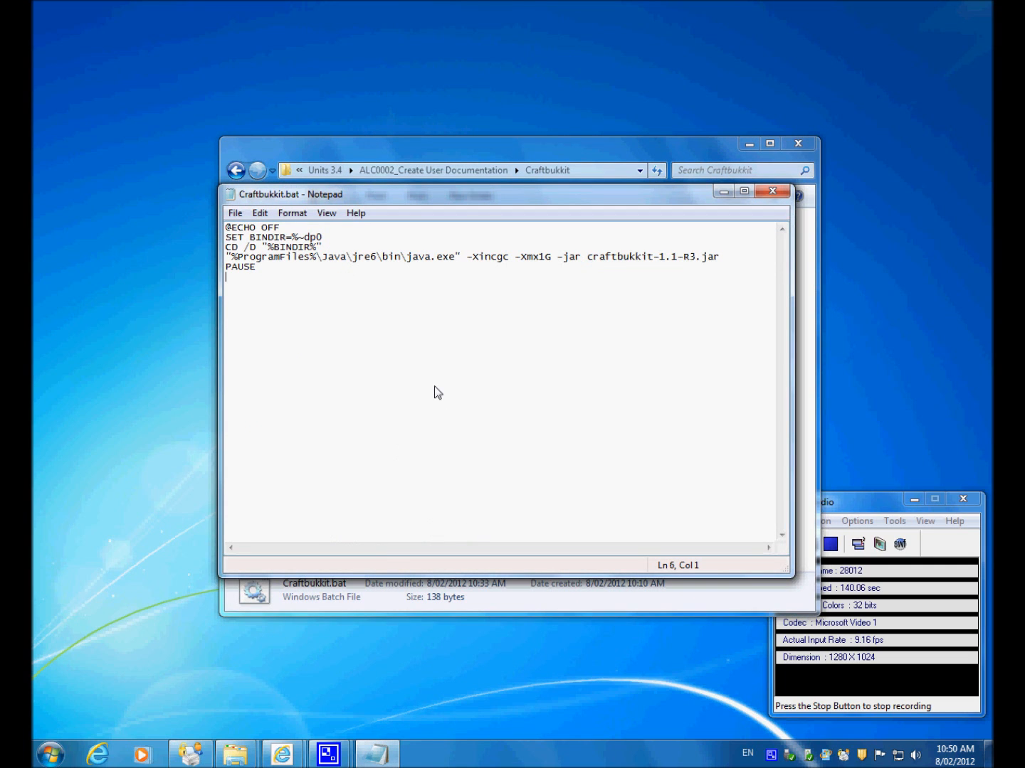
key(ctrl+s)
click(774, 191)
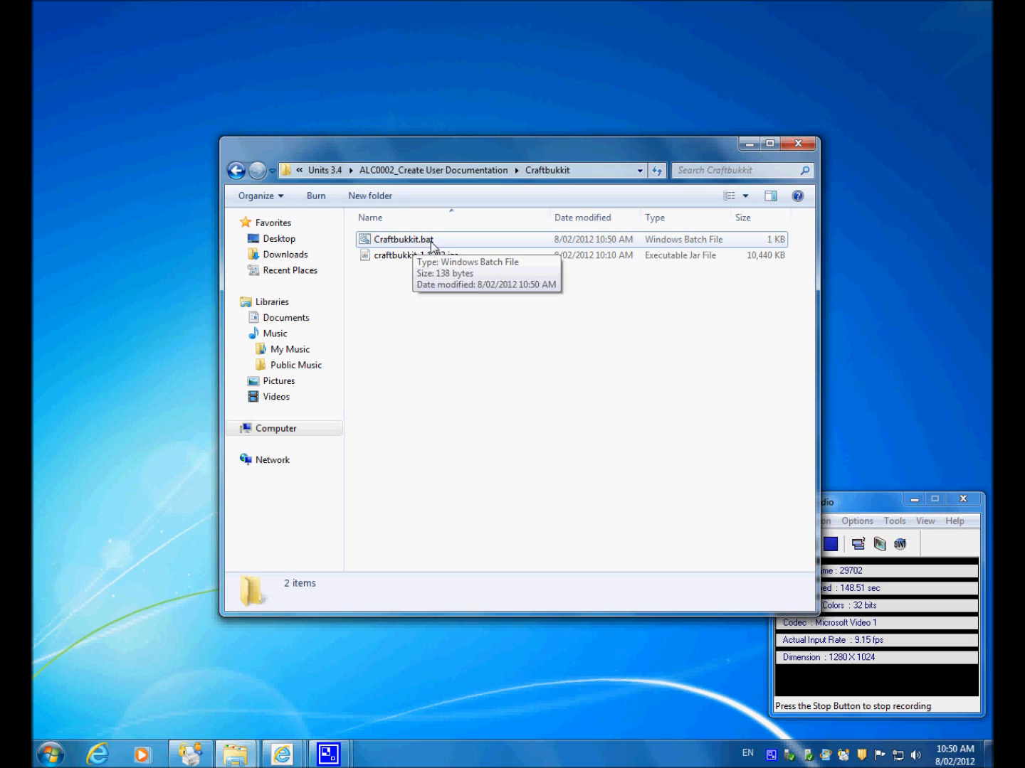
Step: Run Craftbukkit.bat to start the Minecraft server and generate its files in the Craftbukkit folder
double_click(384, 244)
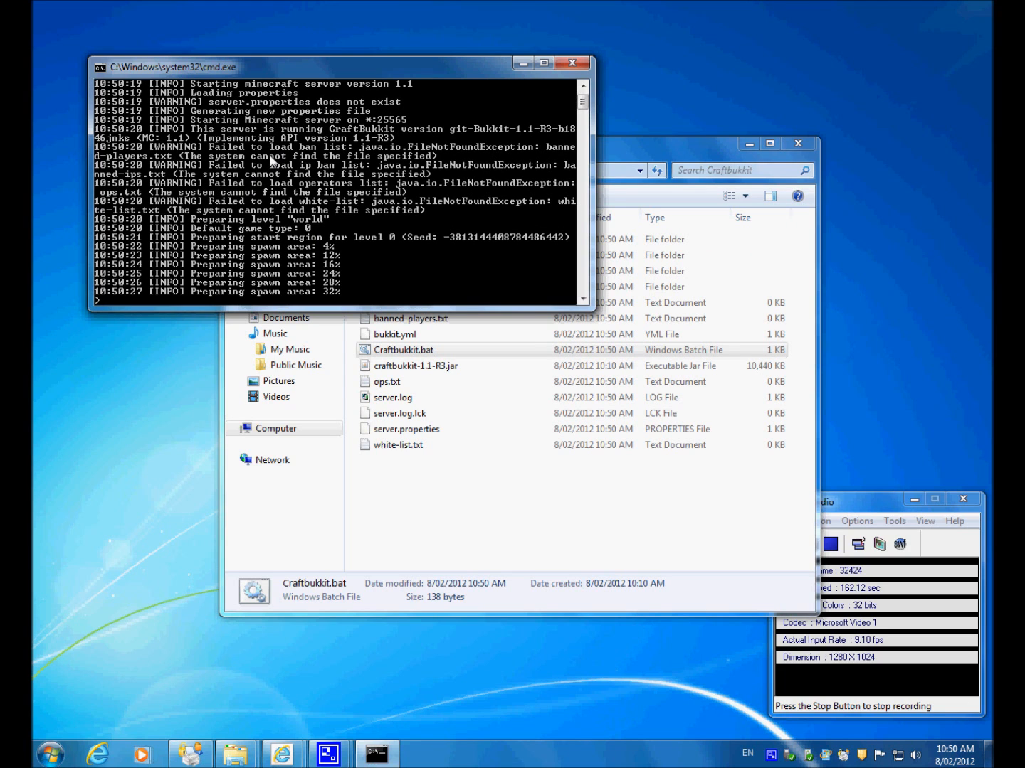
click(607, 532)
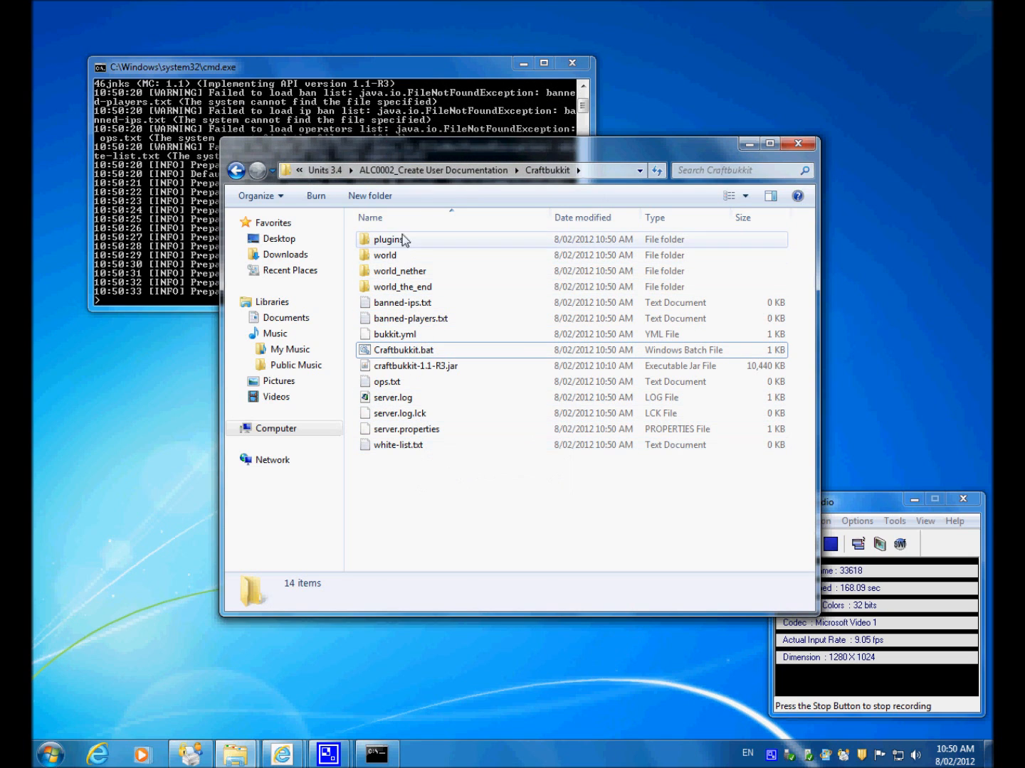
click(189, 266)
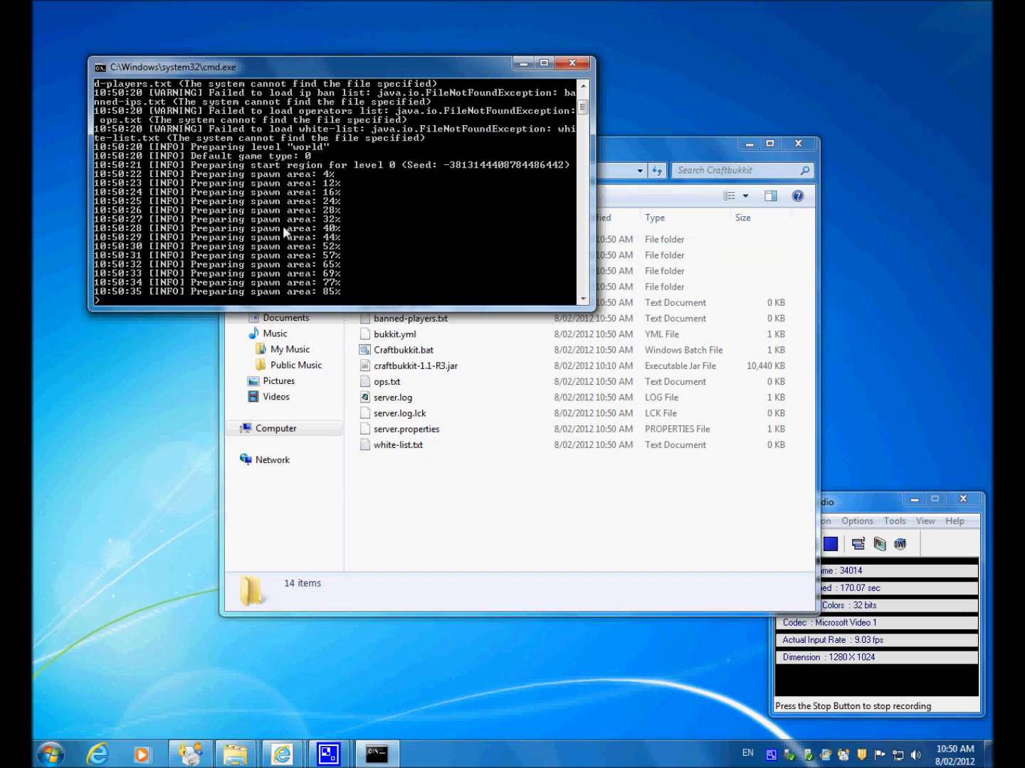
click(478, 520)
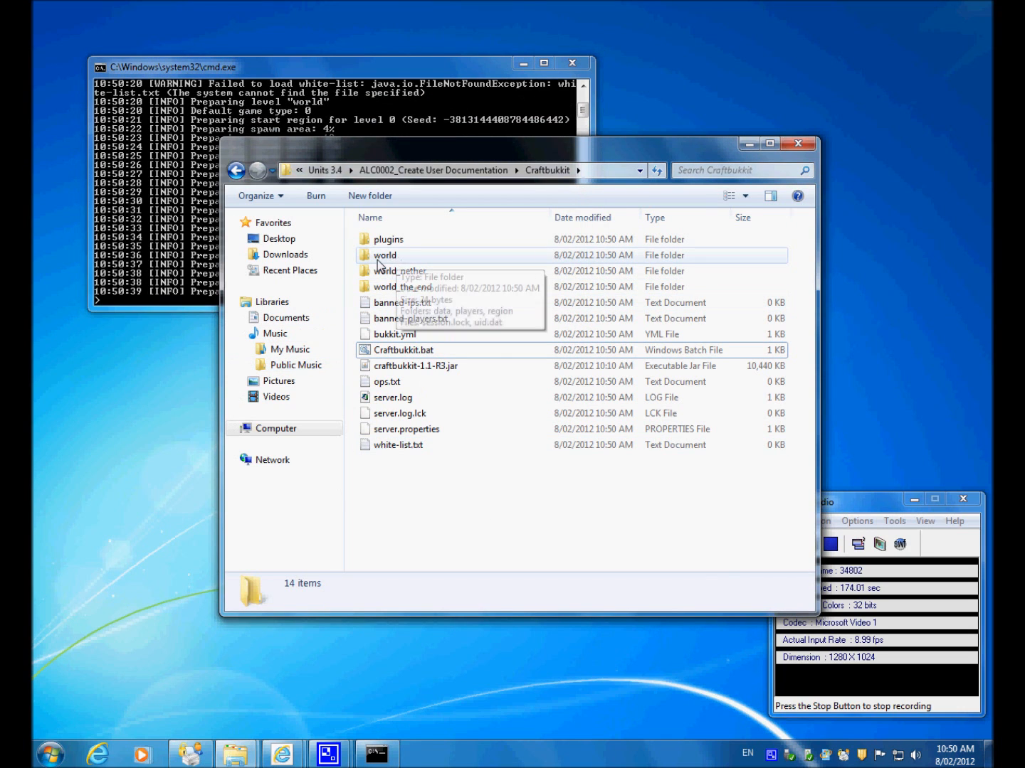
Step: Inspect the contents of the world folder, return to the Craftbukkit folder and check the server console's progress
double_click(381, 257)
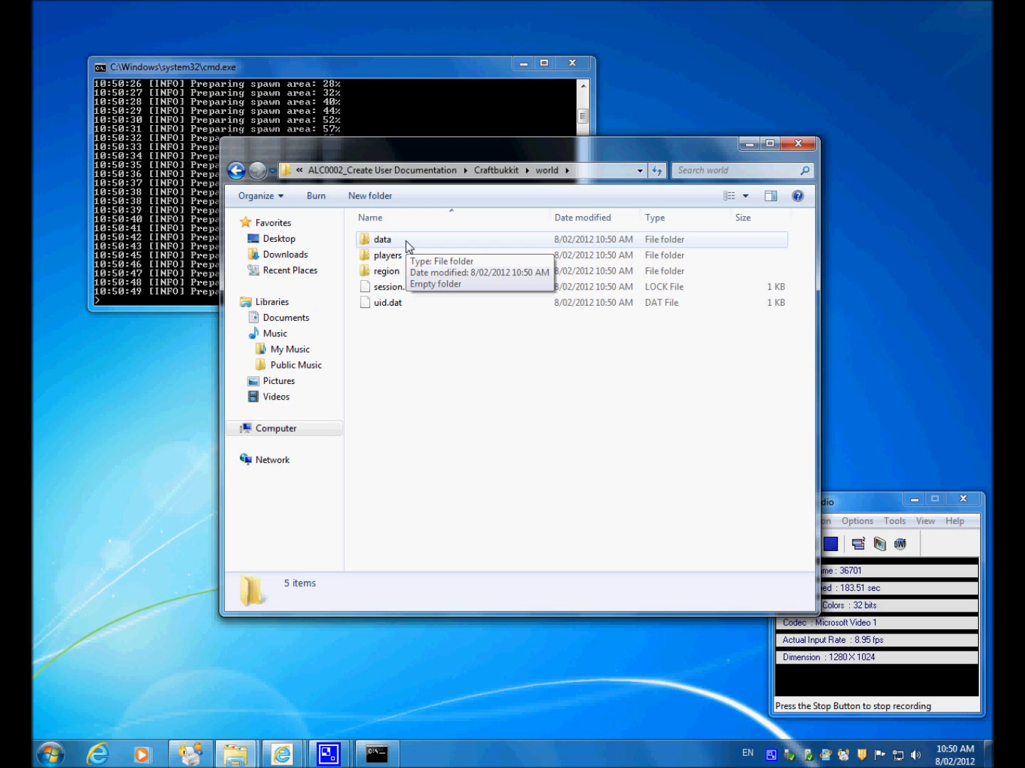
key(BackSpace)
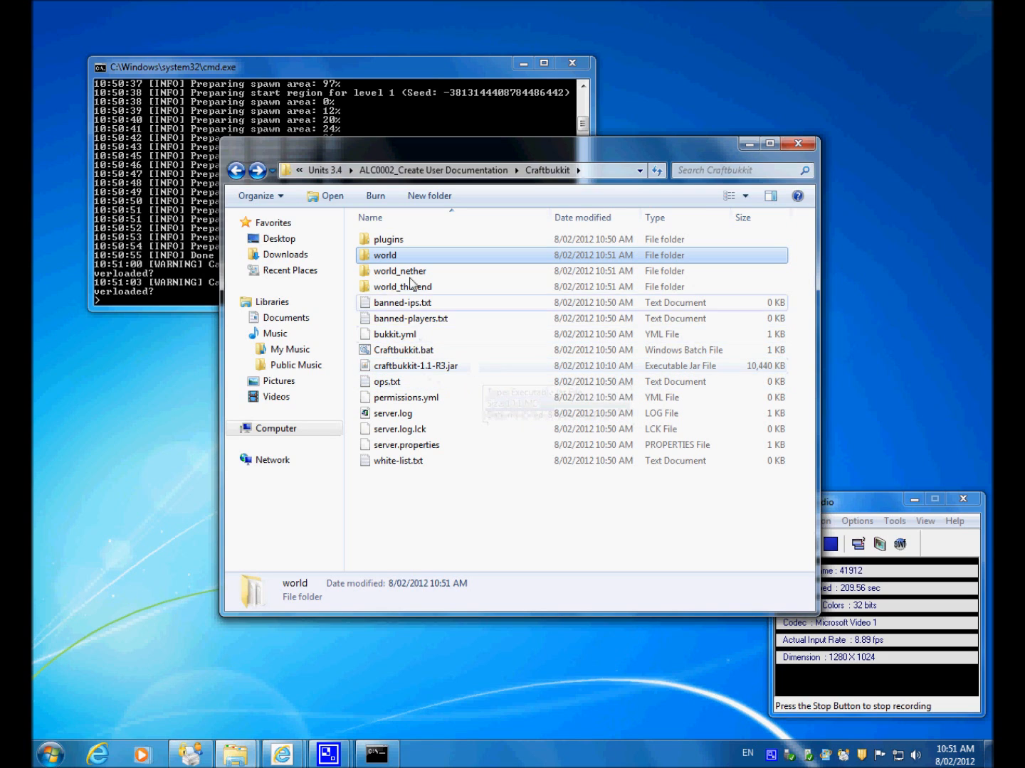
click(524, 509)
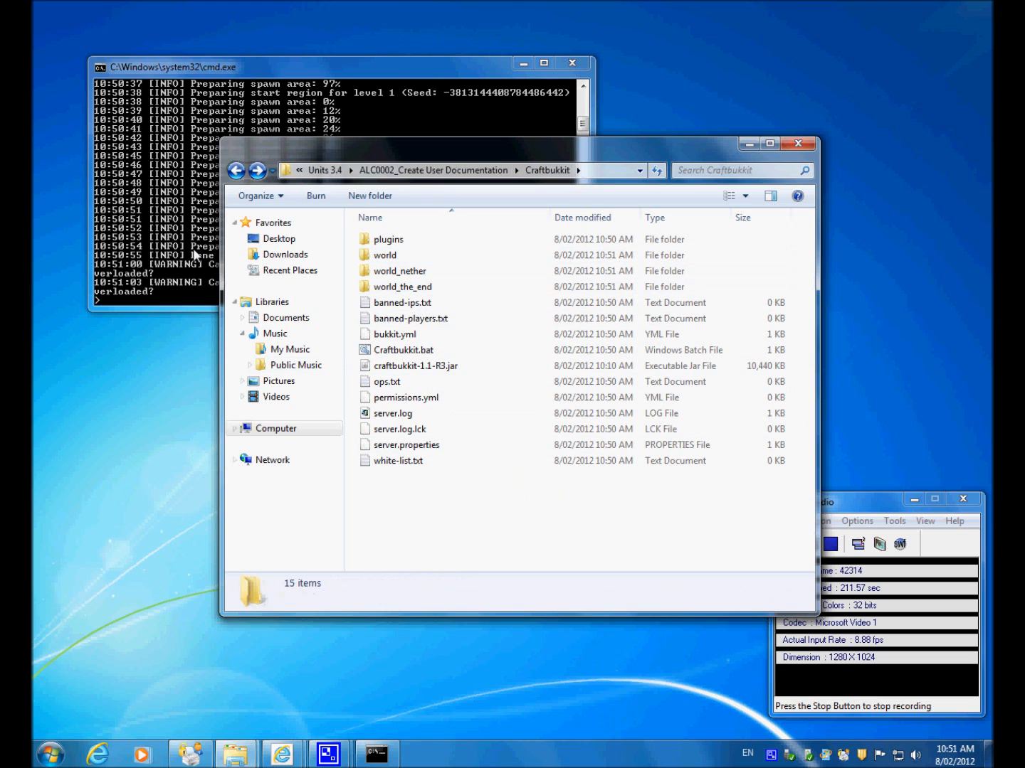
click(196, 254)
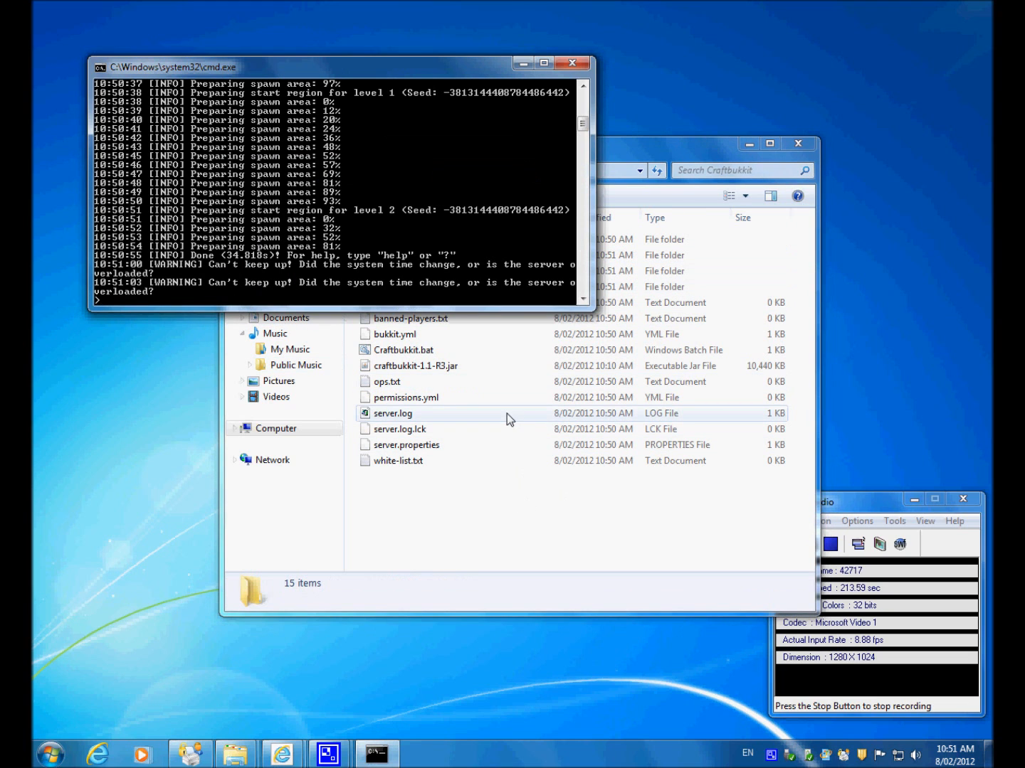
click(585, 521)
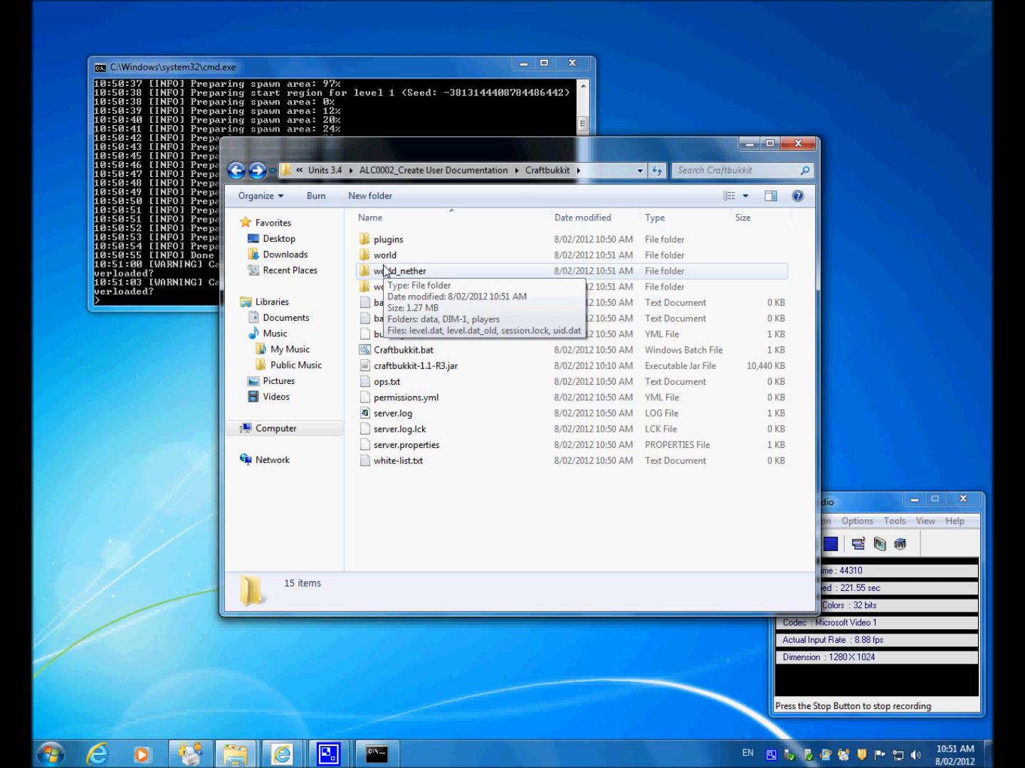
click(158, 204)
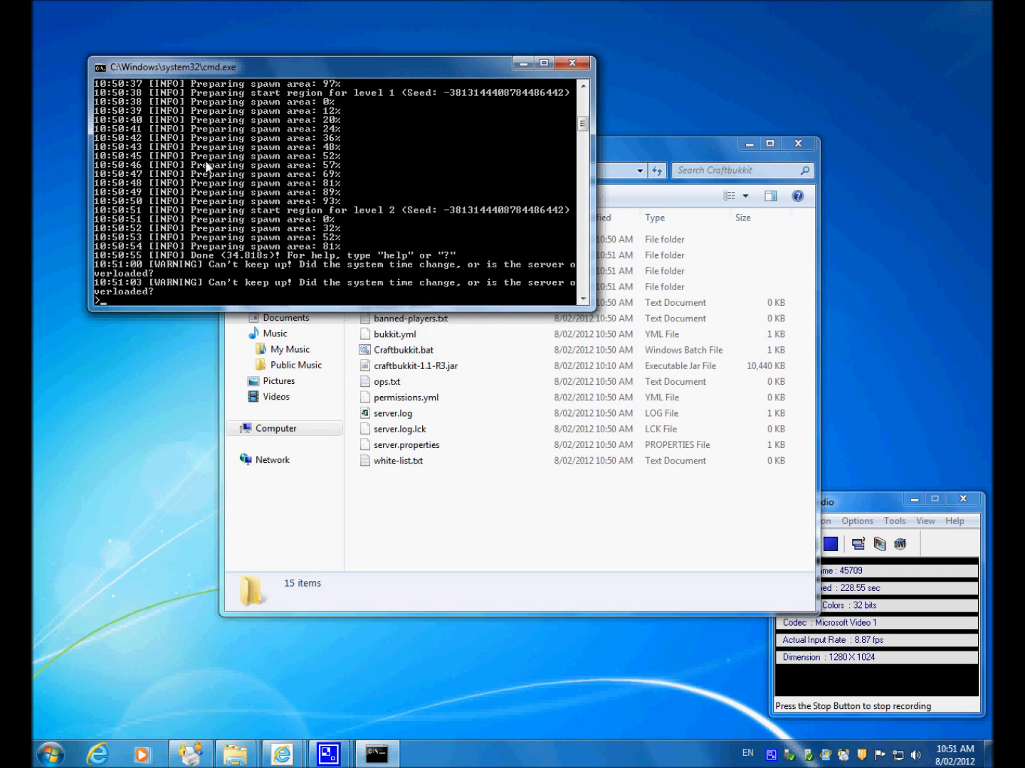
click(421, 500)
Step: Switch to Internet Explorer and review the Essentials plugin page and its Essentials-2.8.1 download page
key(alt+Tab)
key(alt+Tab)
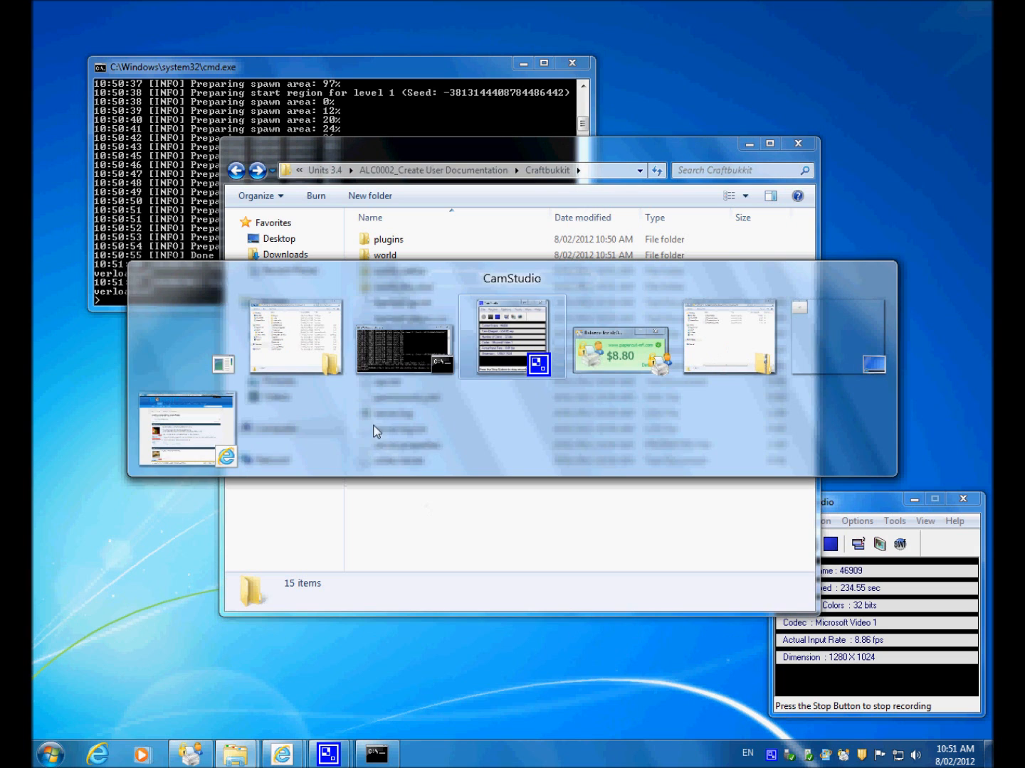
click(186, 421)
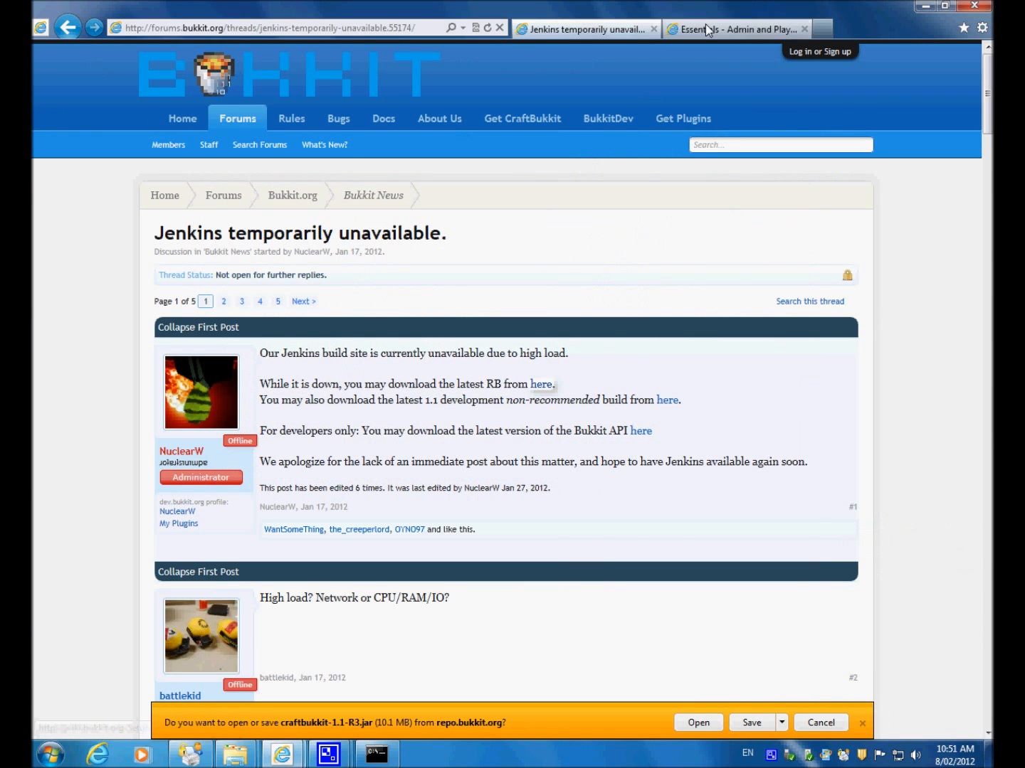
click(707, 30)
scroll(410, 463, down, 3)
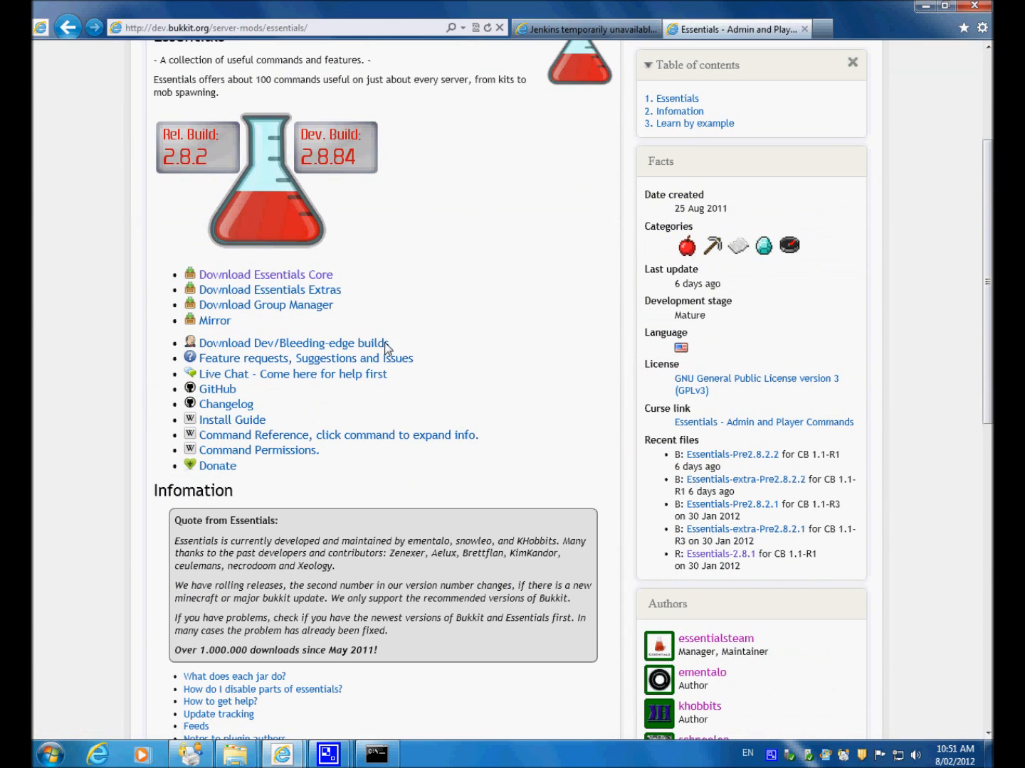
scroll(385, 350, up, 3)
scroll(491, 491, down, 3)
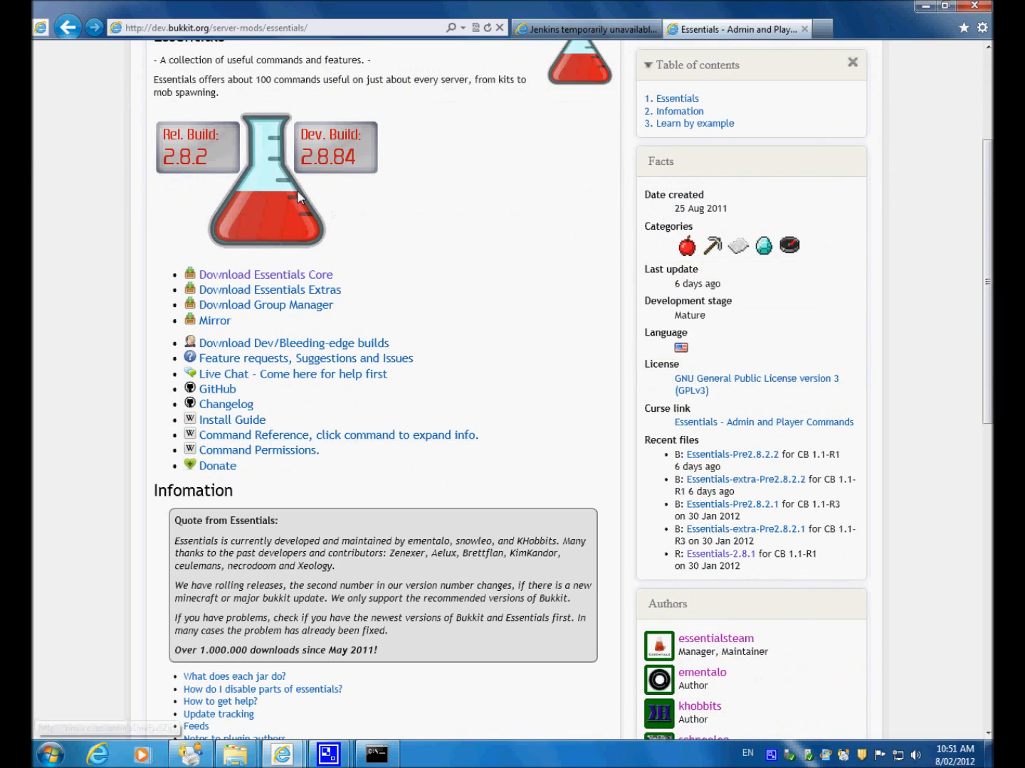
scroll(464, 352, up, 3)
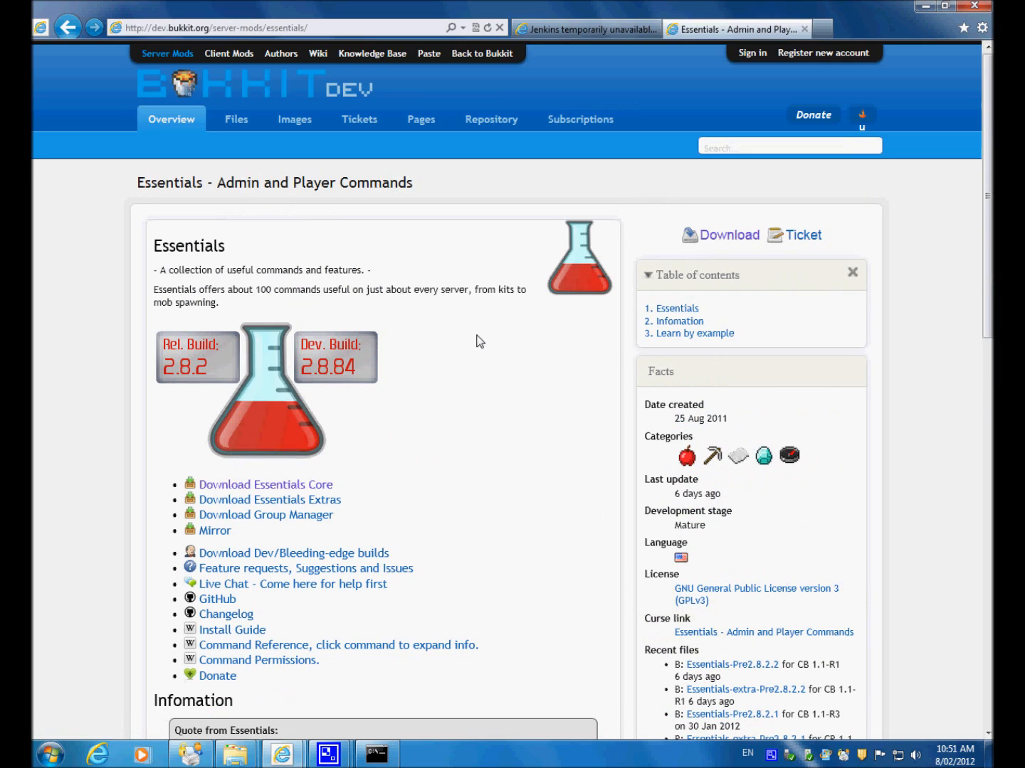
click(729, 236)
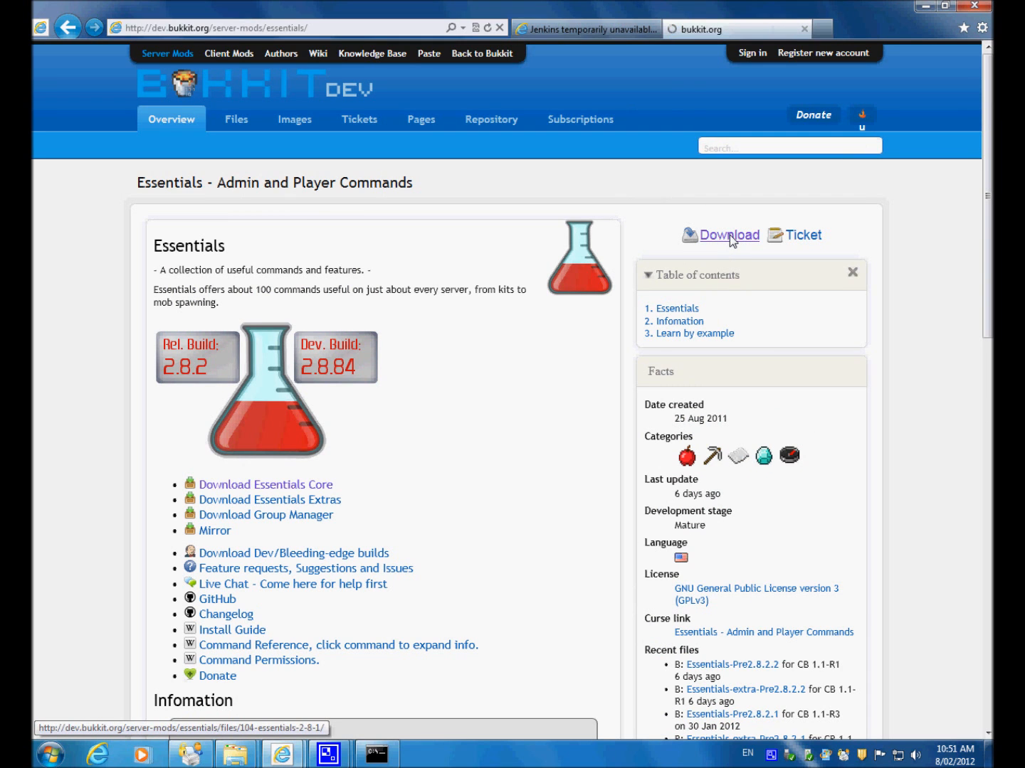
scroll(523, 413, down, 3)
scroll(524, 407, up, 3)
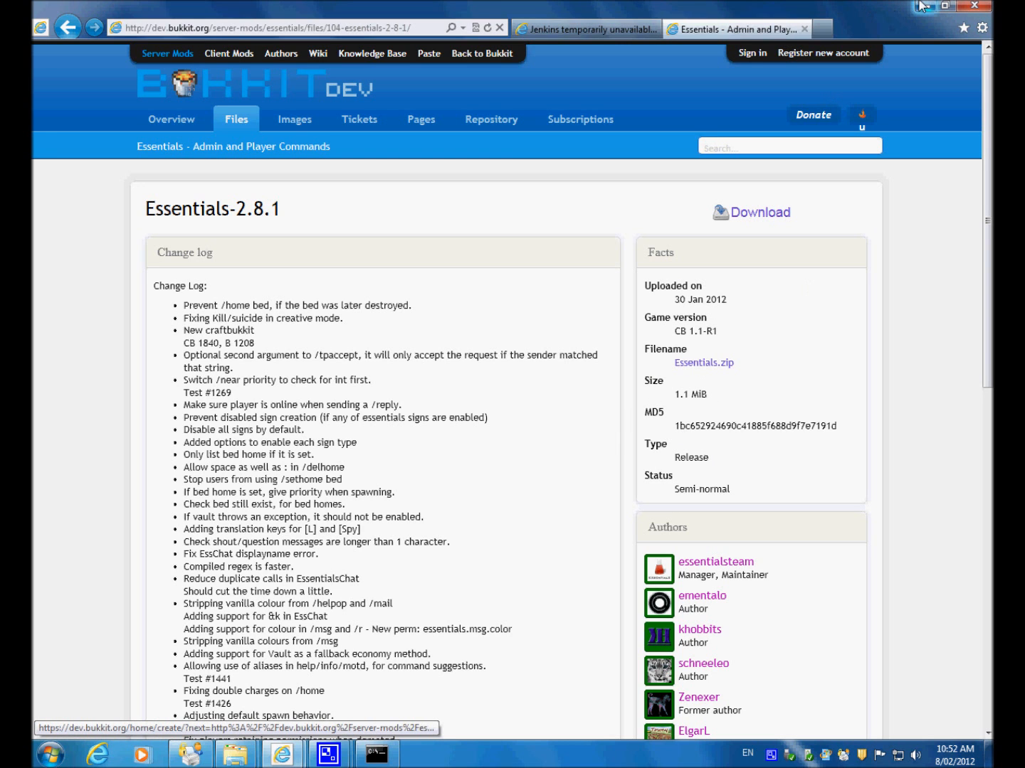
click(925, 7)
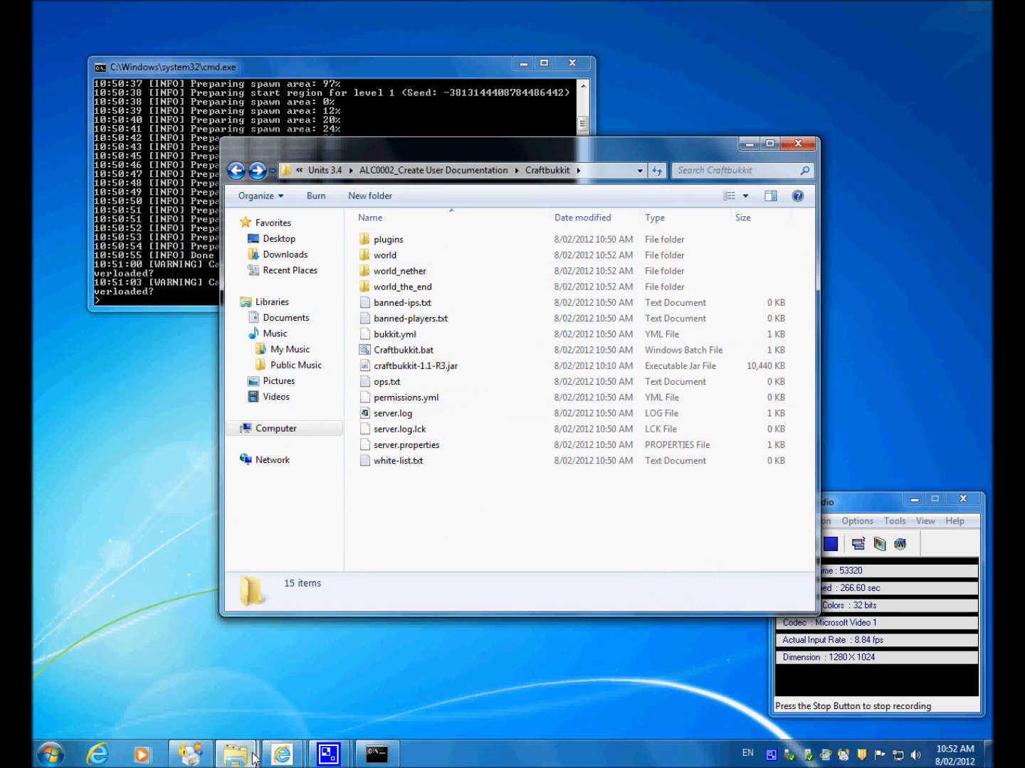
Step: Copy Essentials.jar, EssentialsChat.jar, EssentialsProtect.jar and EssentialsSpawn.jar from Essentials.zip into the server's plugins folder
mouse_move(235, 752)
click(349, 680)
drag(486, 189, 744, 395)
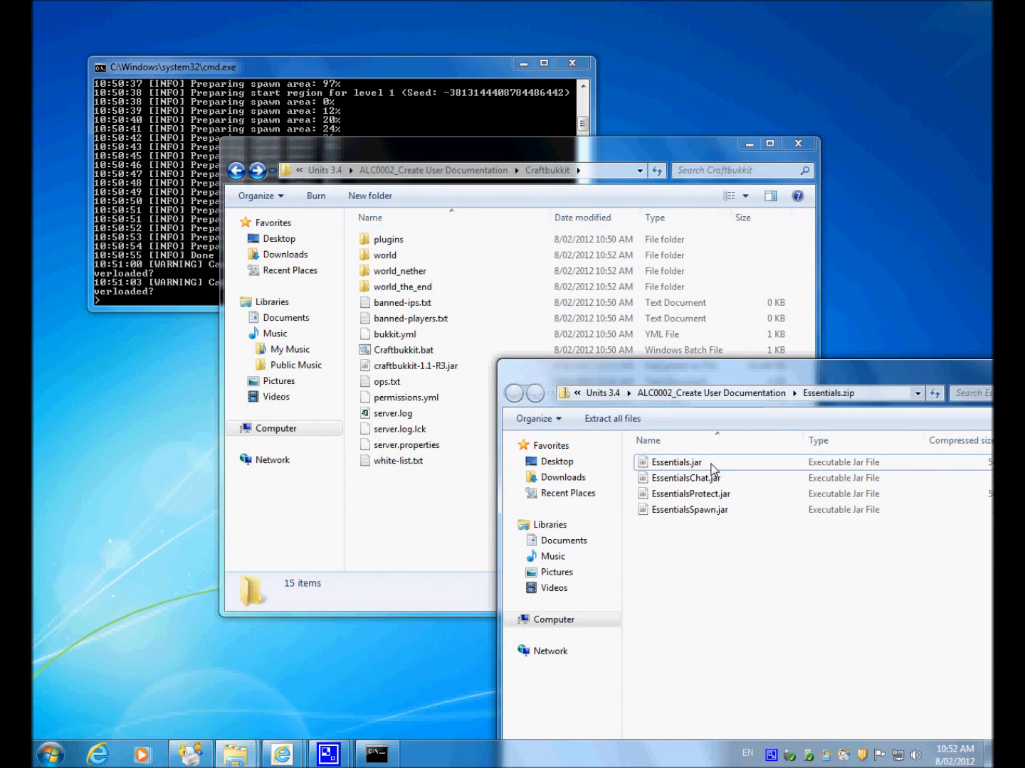
shift+click(703, 510)
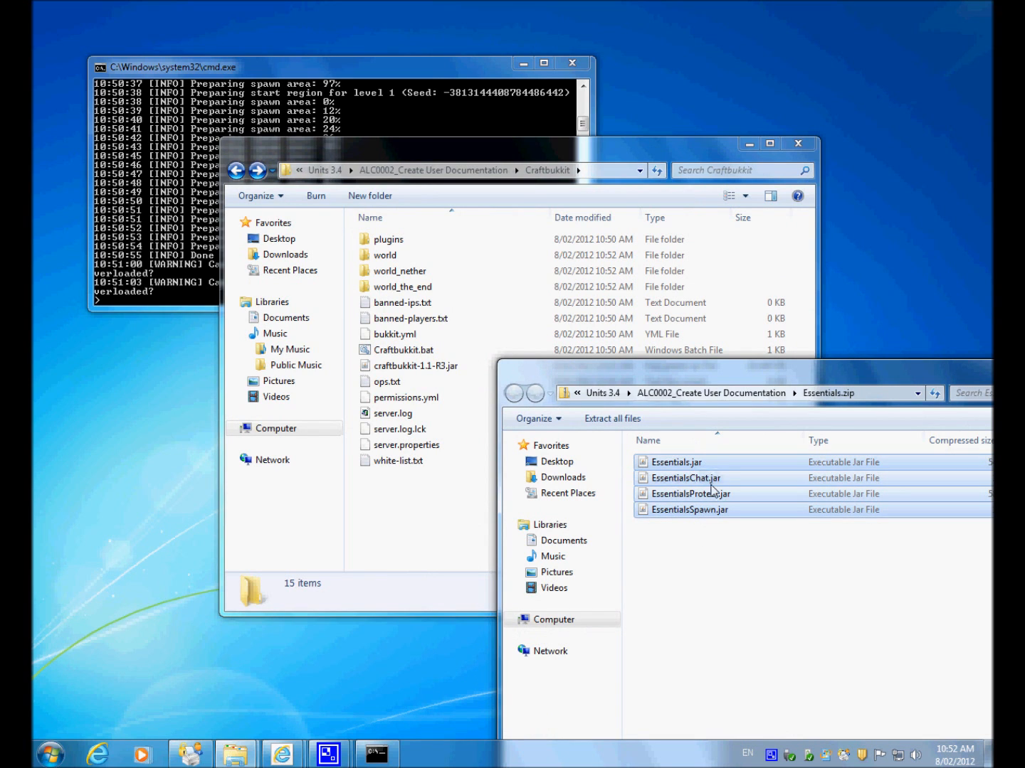
drag(708, 464, 398, 247)
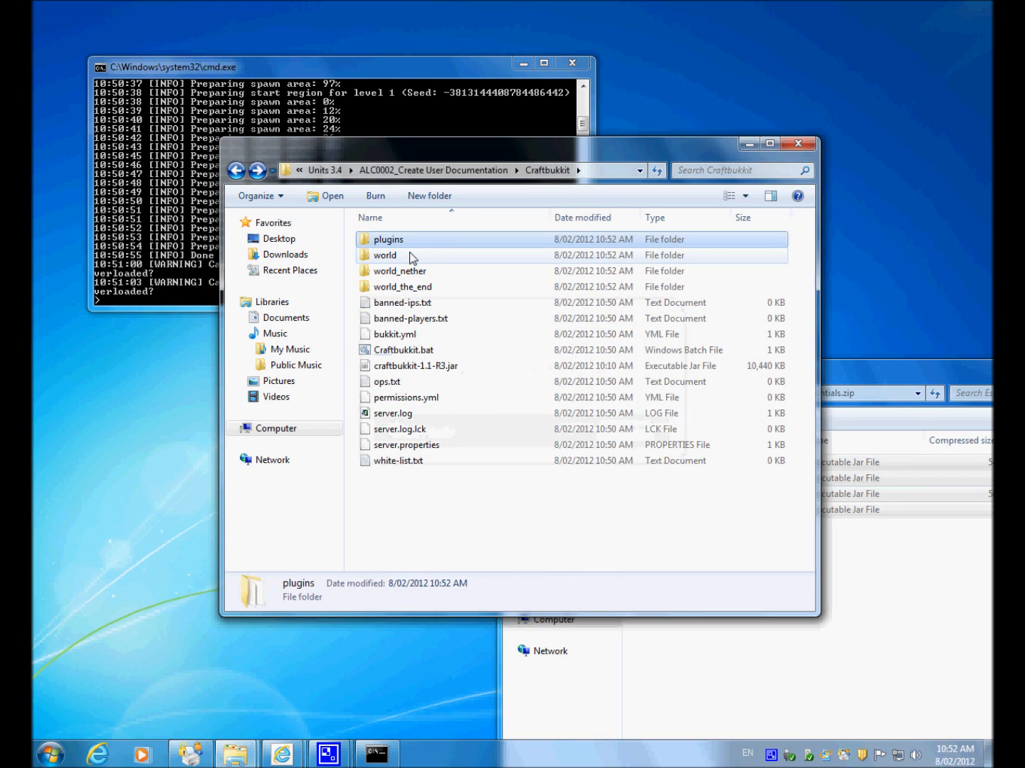
Step: Check the copied files in the plugins folder, and restart the server by closing its console and running Craftbukkit.bat from the Craftbukkit folder
double_click(394, 241)
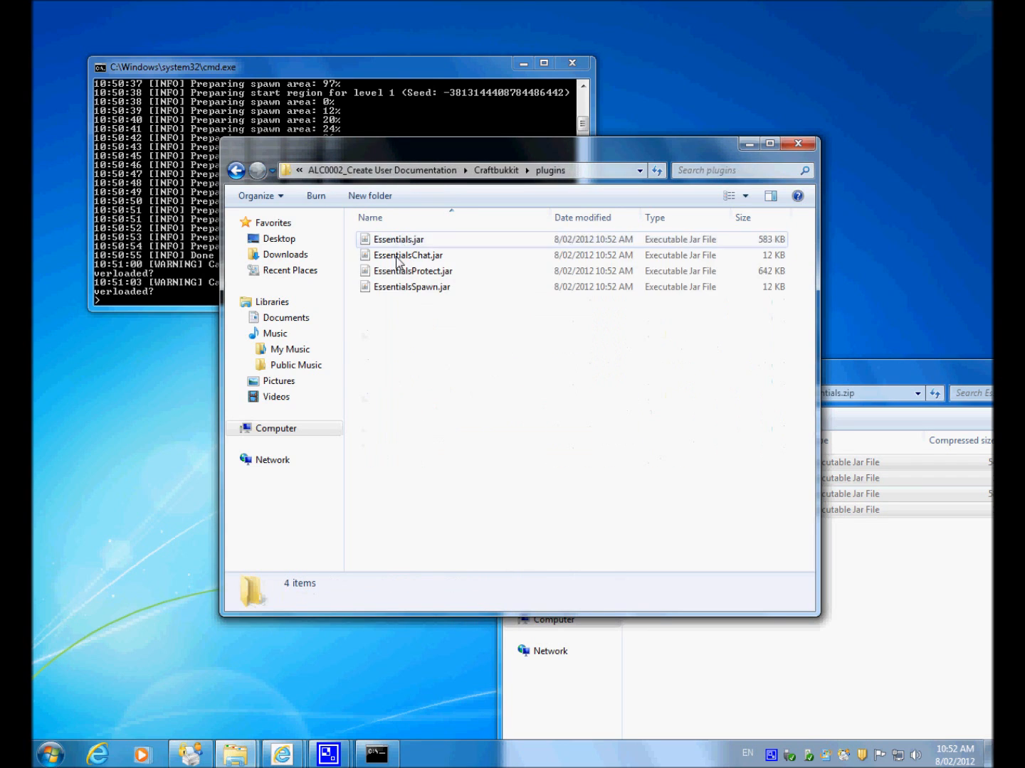
click(234, 172)
click(209, 259)
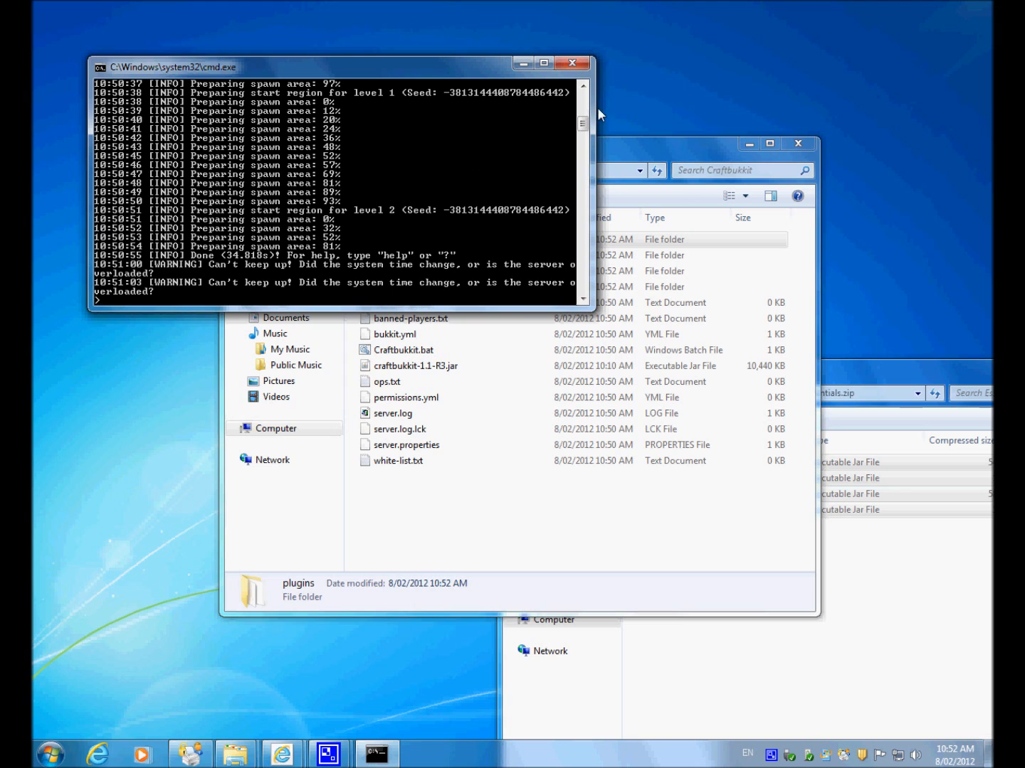
click(574, 65)
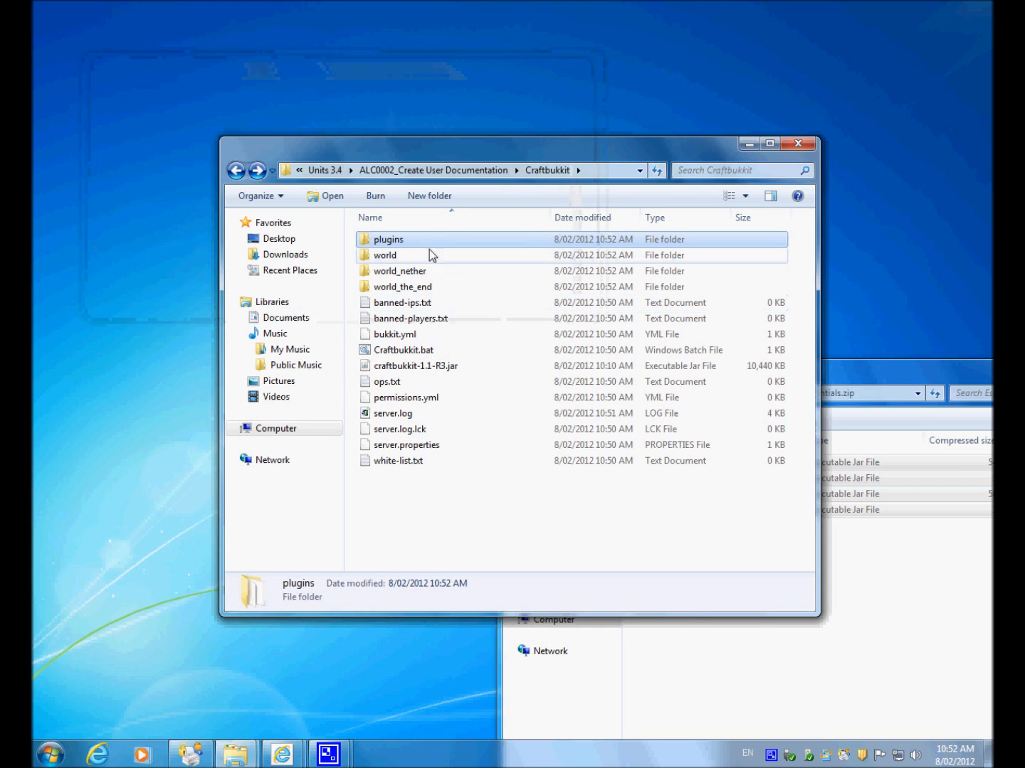
double_click(420, 350)
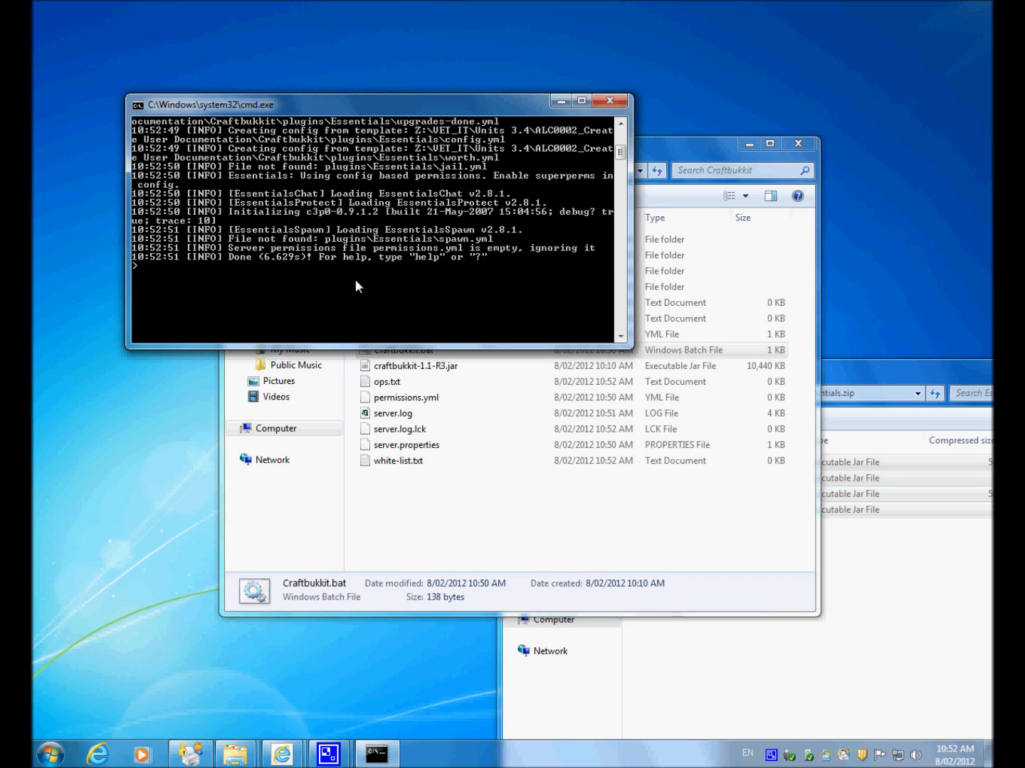
Step: Review the restarted server's console output for the loading of the Essentials plugins and the creation of their config files
scroll(355, 278, up, 6)
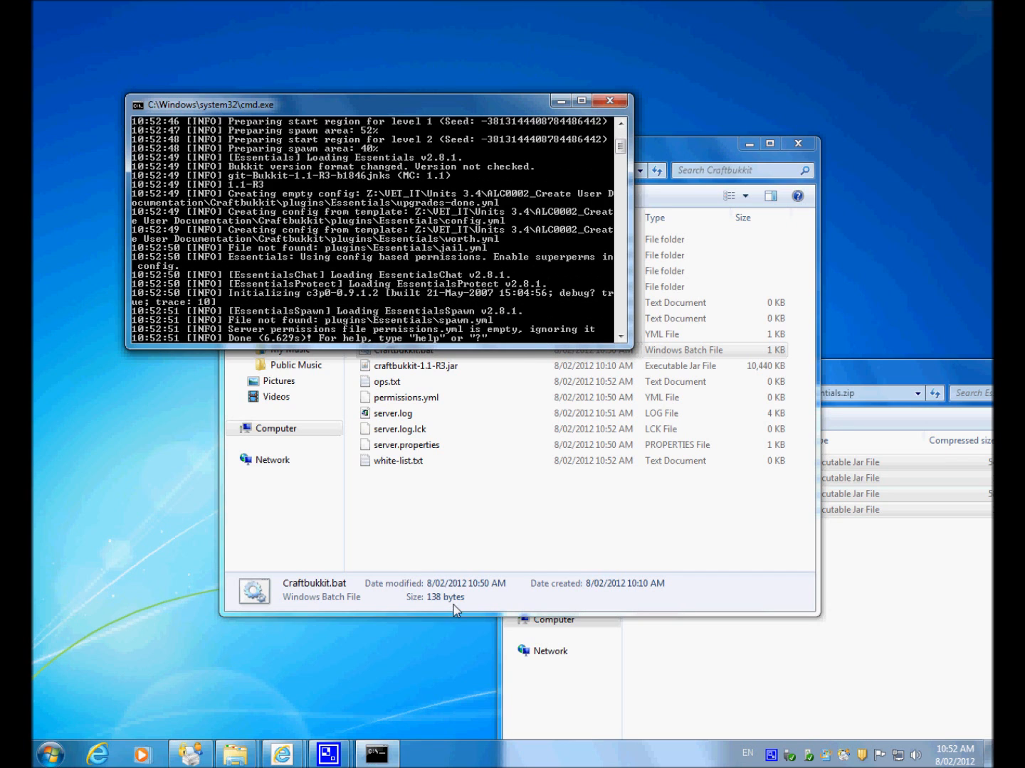
click(469, 518)
click(202, 308)
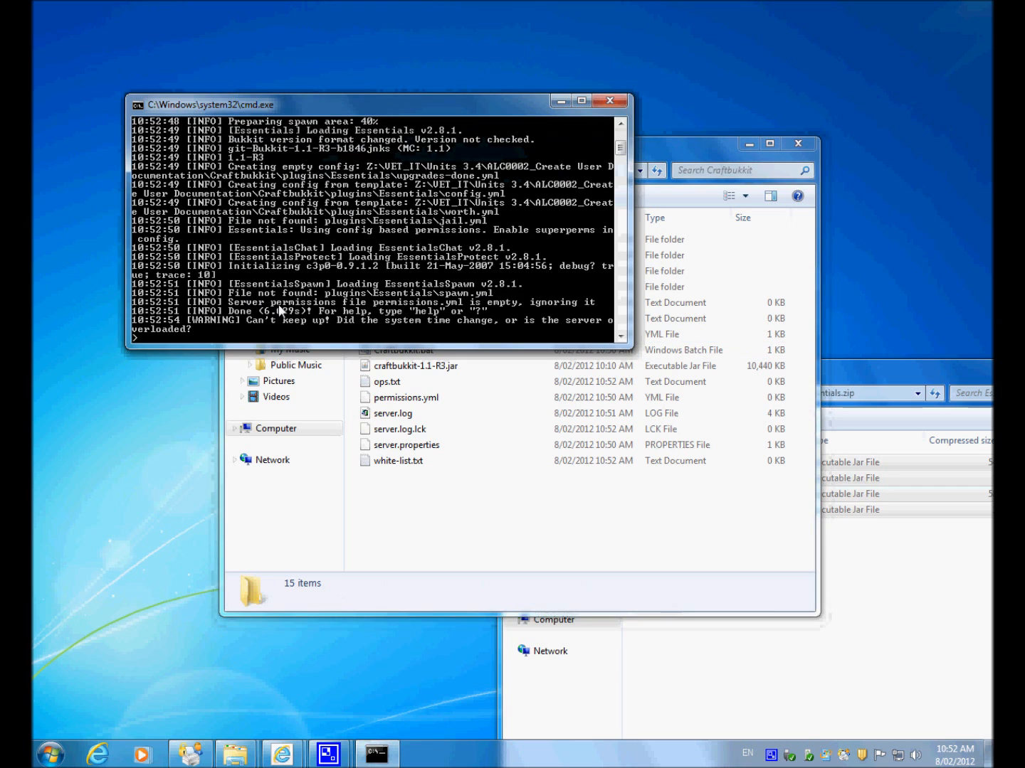
scroll(272, 317, down, 2)
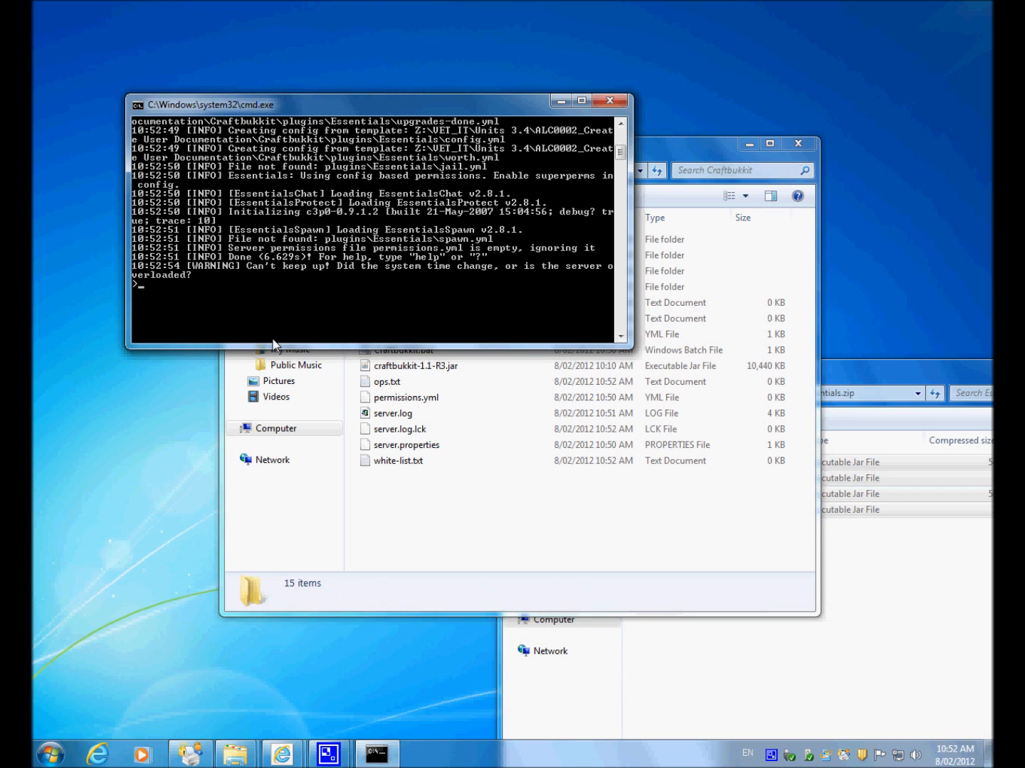
scroll(284, 303, up, 5)
scroll(285, 303, down, 8)
scroll(285, 302, up, 4)
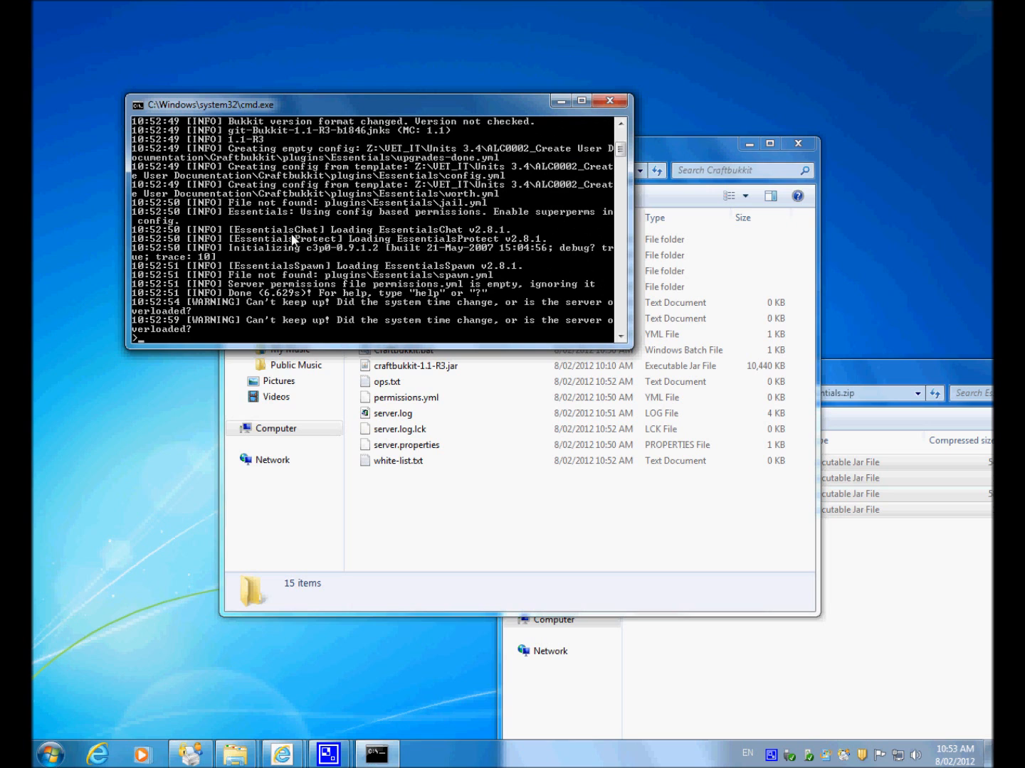
scroll(322, 241, up, 1)
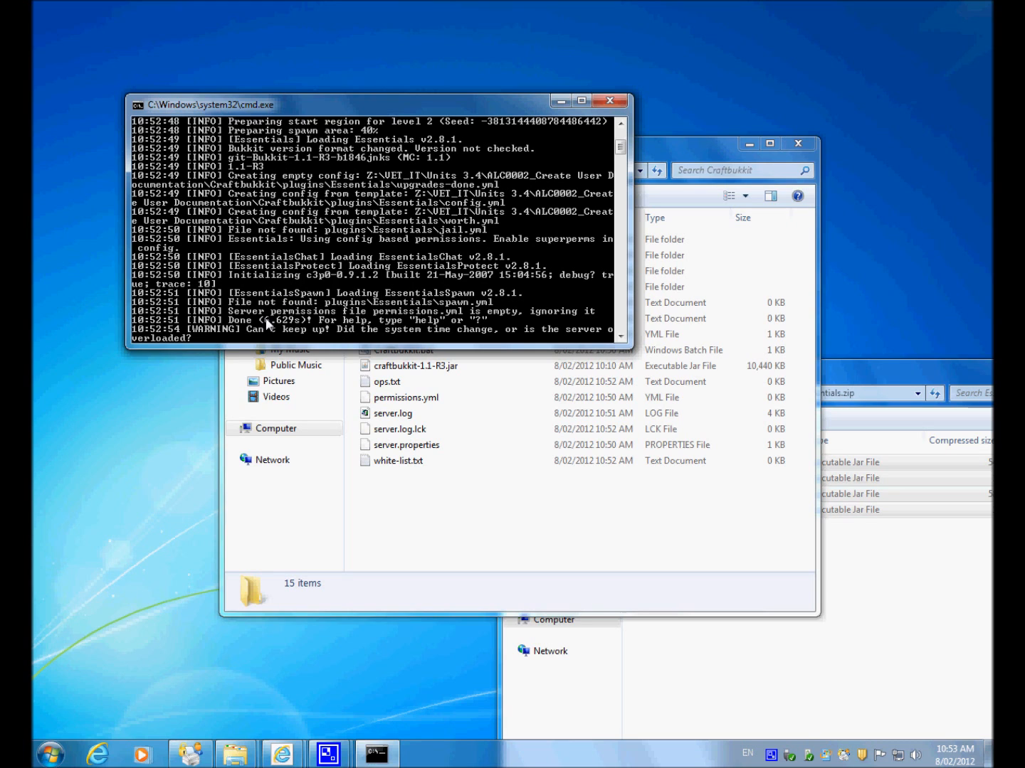
Step: Inspect the contents of the Essentials folder inside plugins and return to the Craftbukkit folder
click(508, 526)
double_click(419, 240)
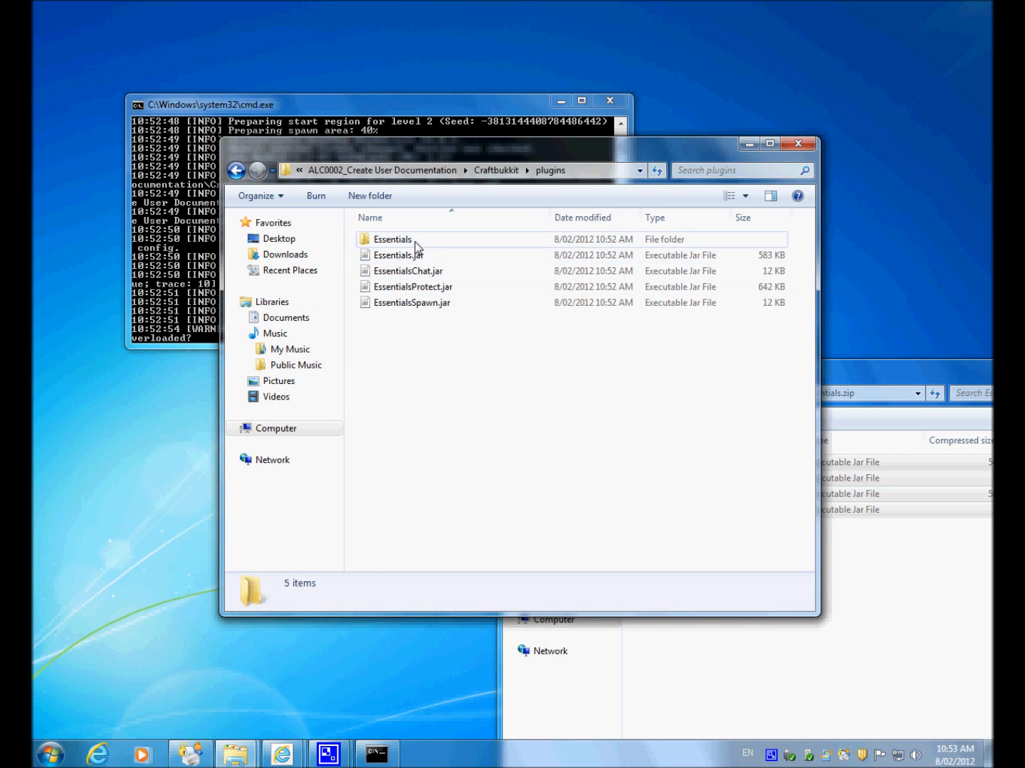
double_click(415, 242)
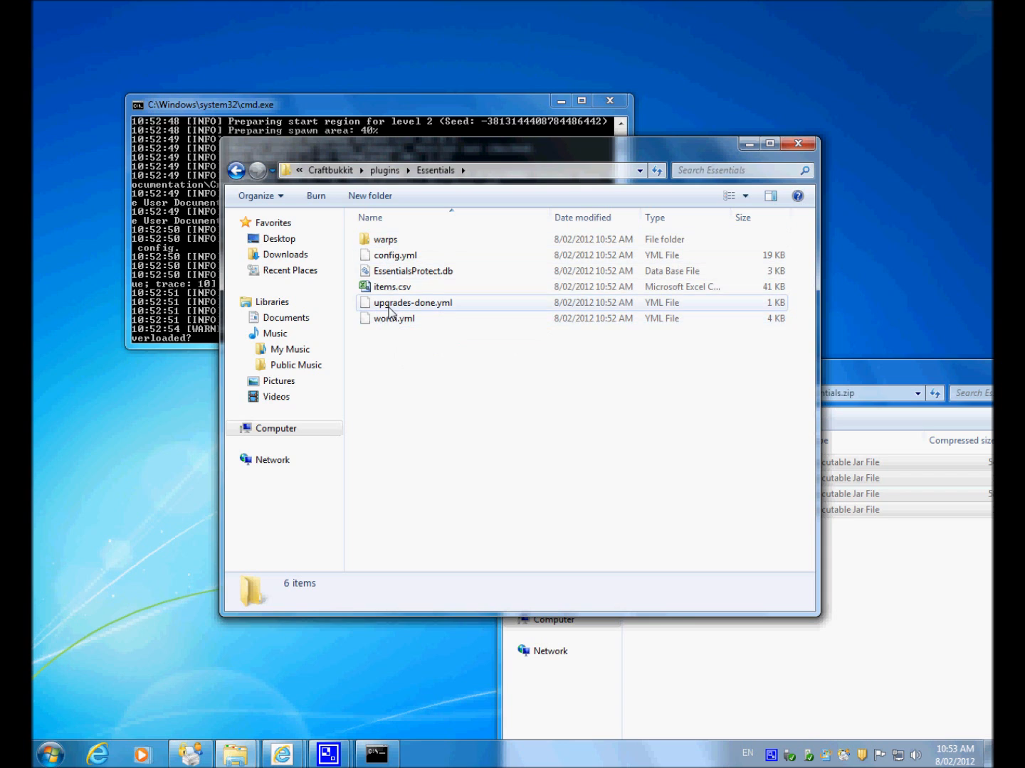
click(237, 171)
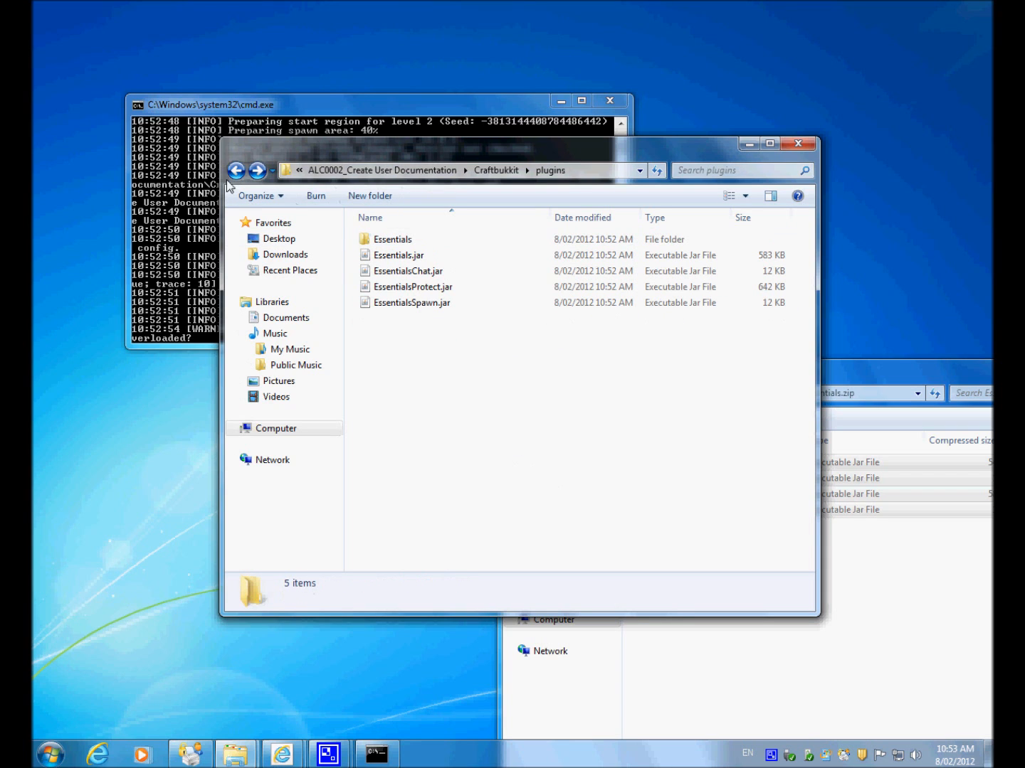
click(237, 172)
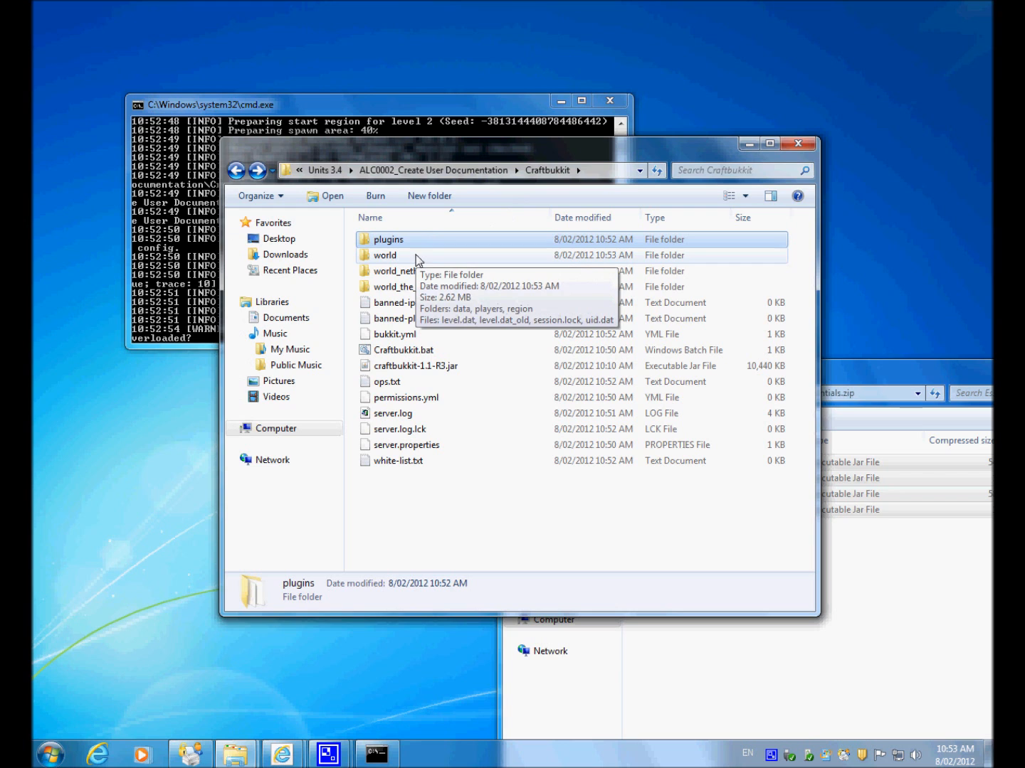
Step: Examine the permissions.yml and server.properties entries in the Craftbukkit folder, and look into the plugins folder again
click(184, 240)
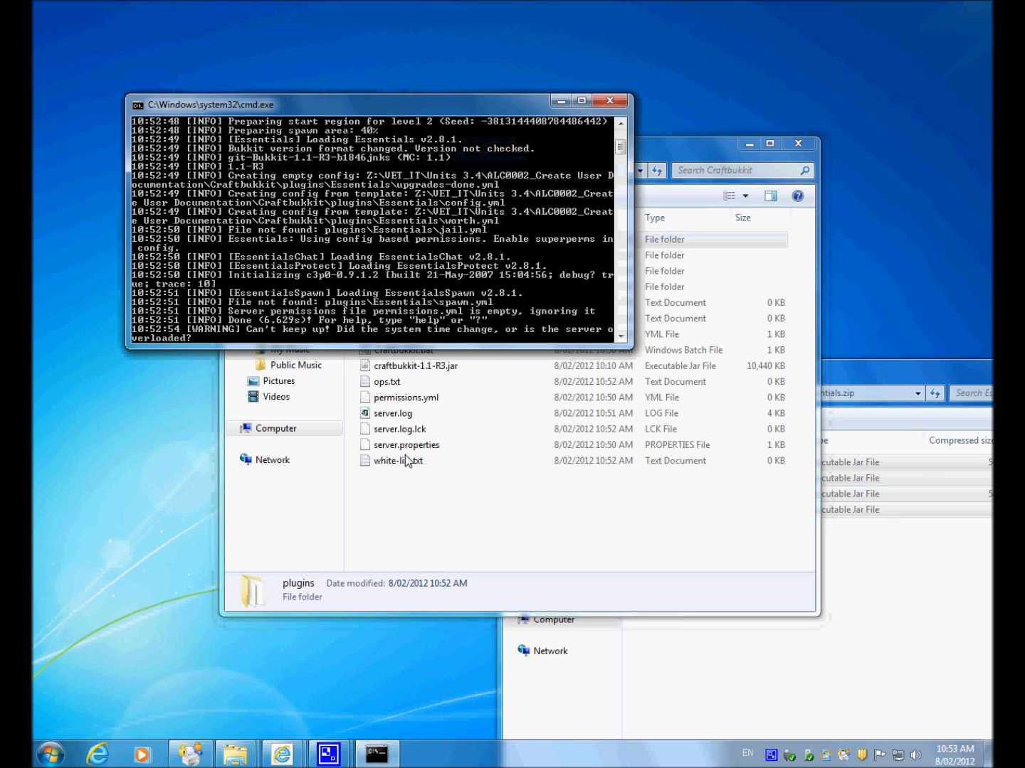
click(522, 543)
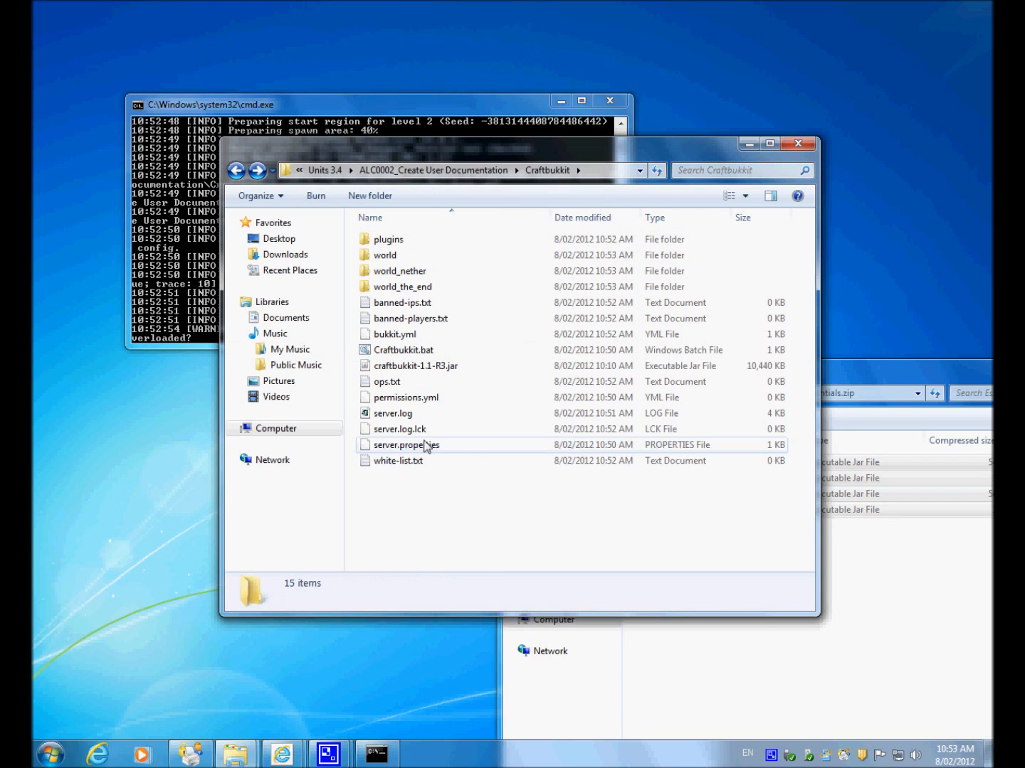
right_click(403, 400)
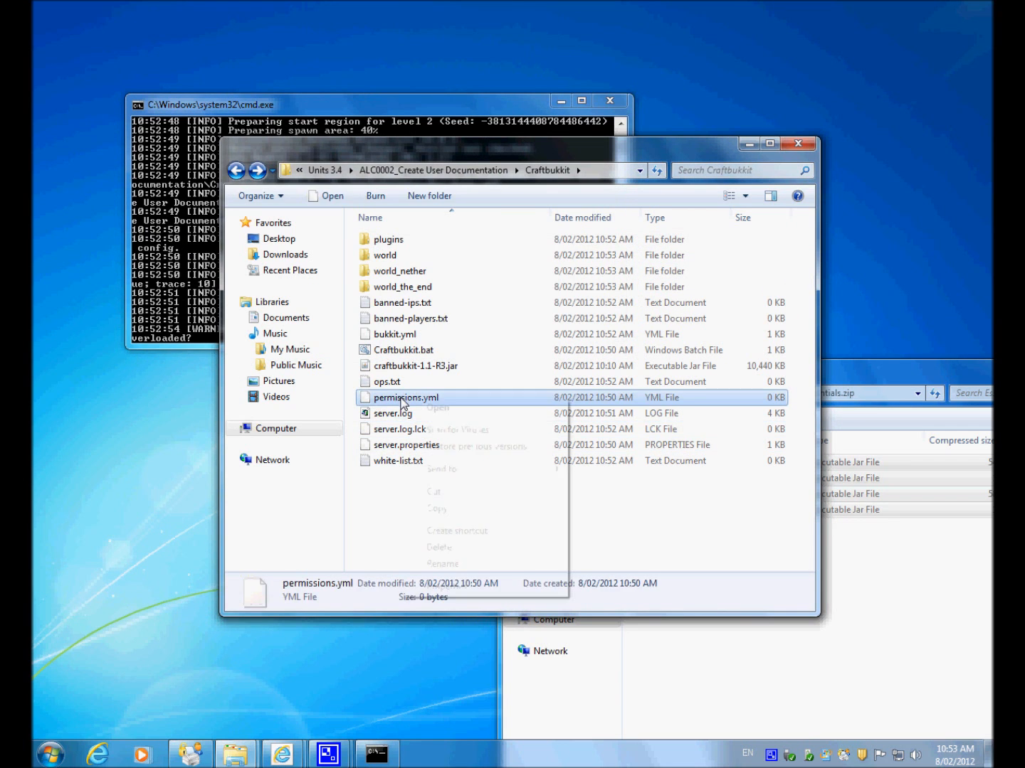
click(379, 529)
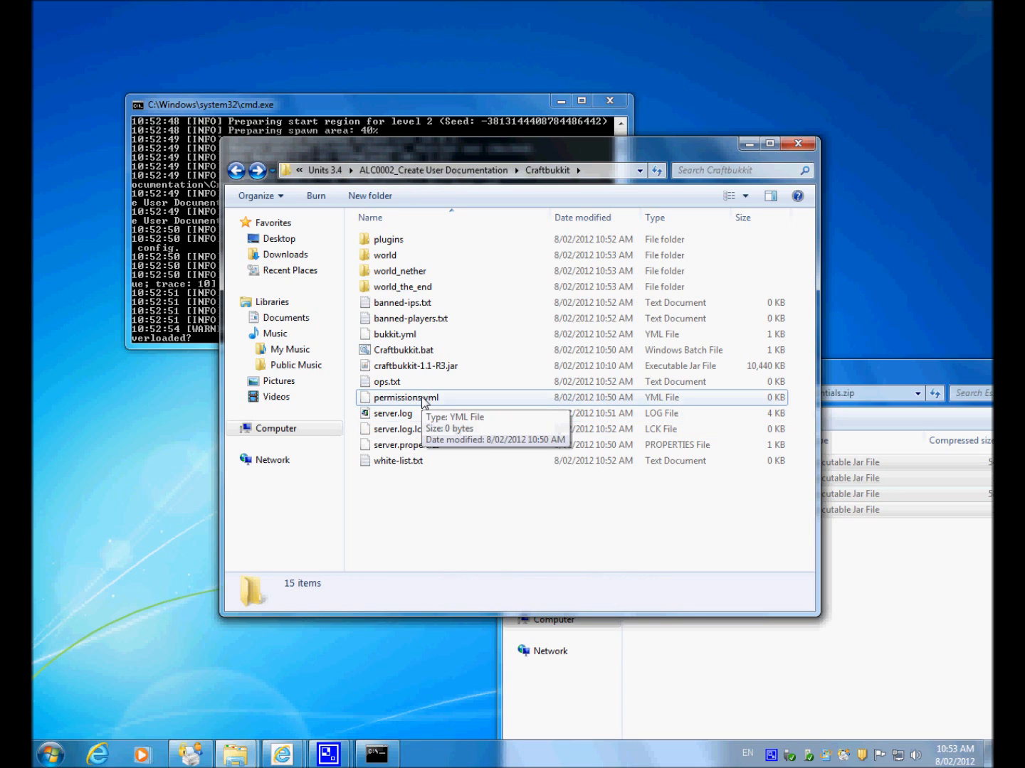
click(400, 444)
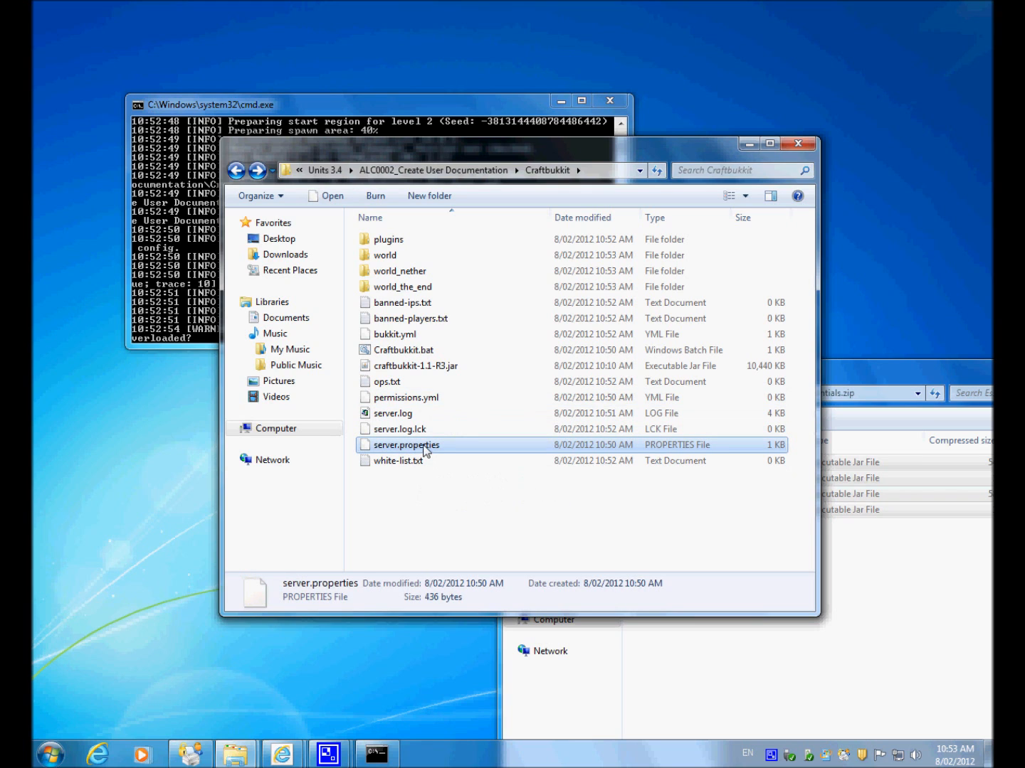
click(400, 403)
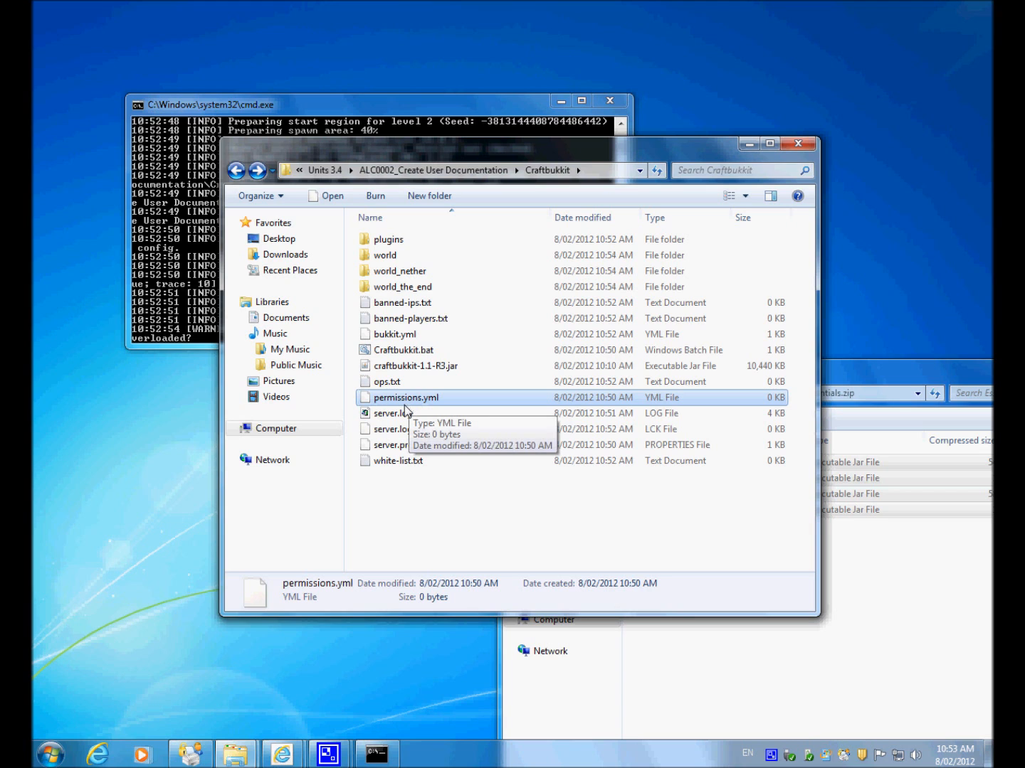
double_click(427, 240)
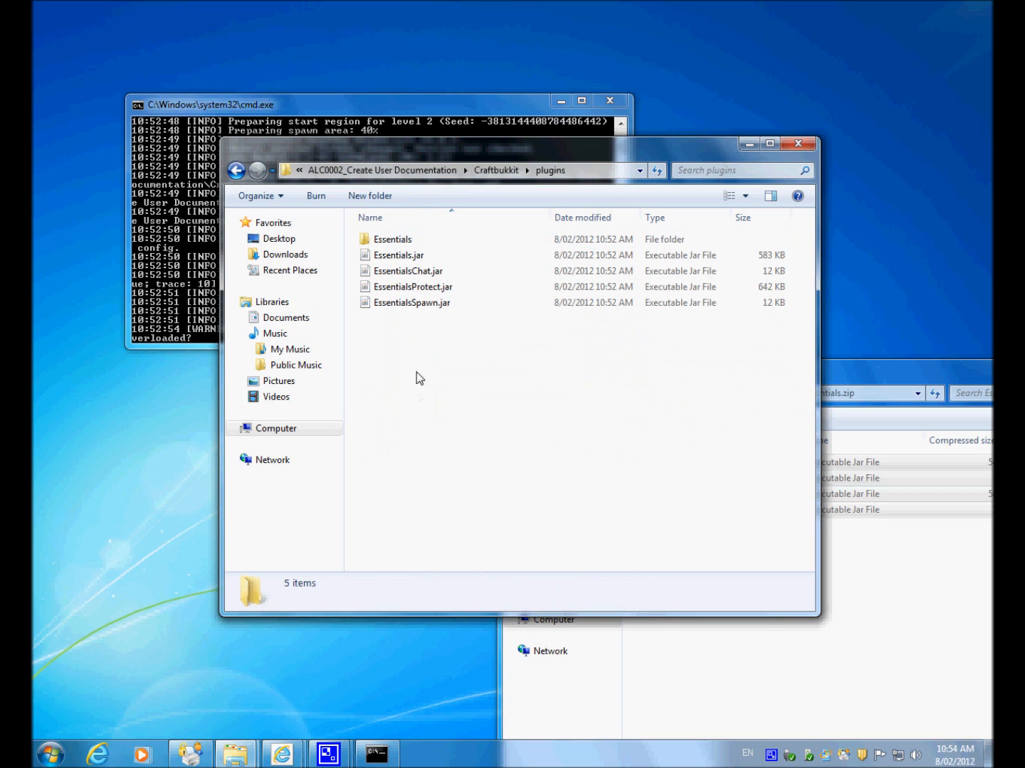
click(235, 171)
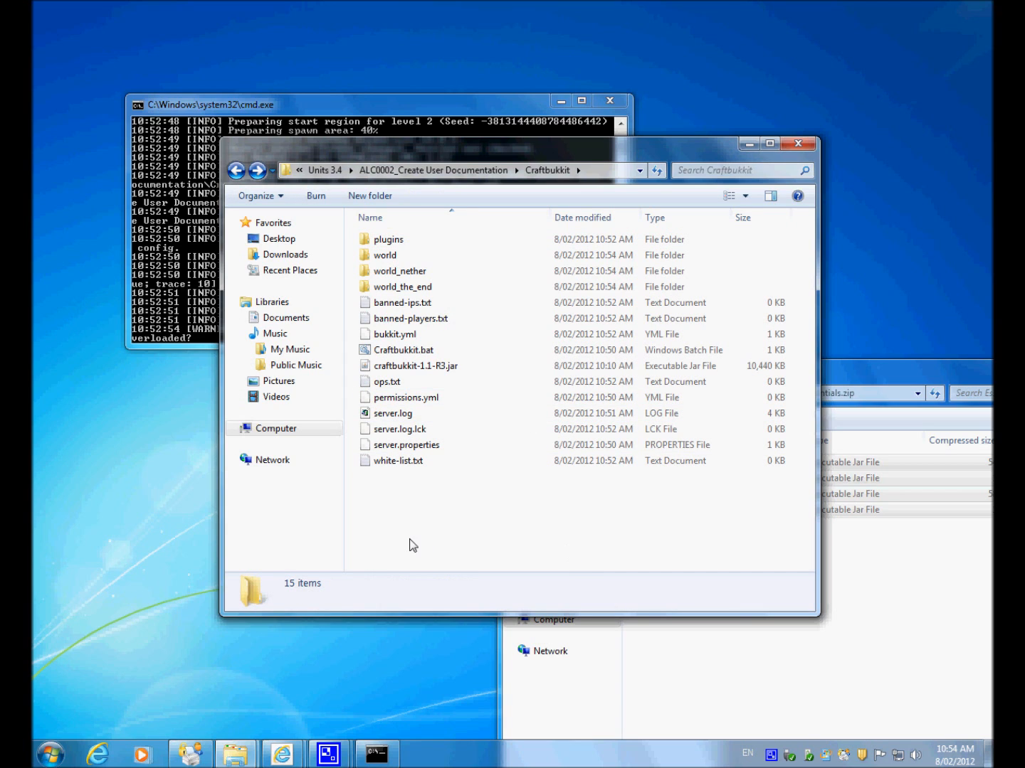
Step: Shut down the server with the stop command in its console and dismiss the console window
click(155, 313)
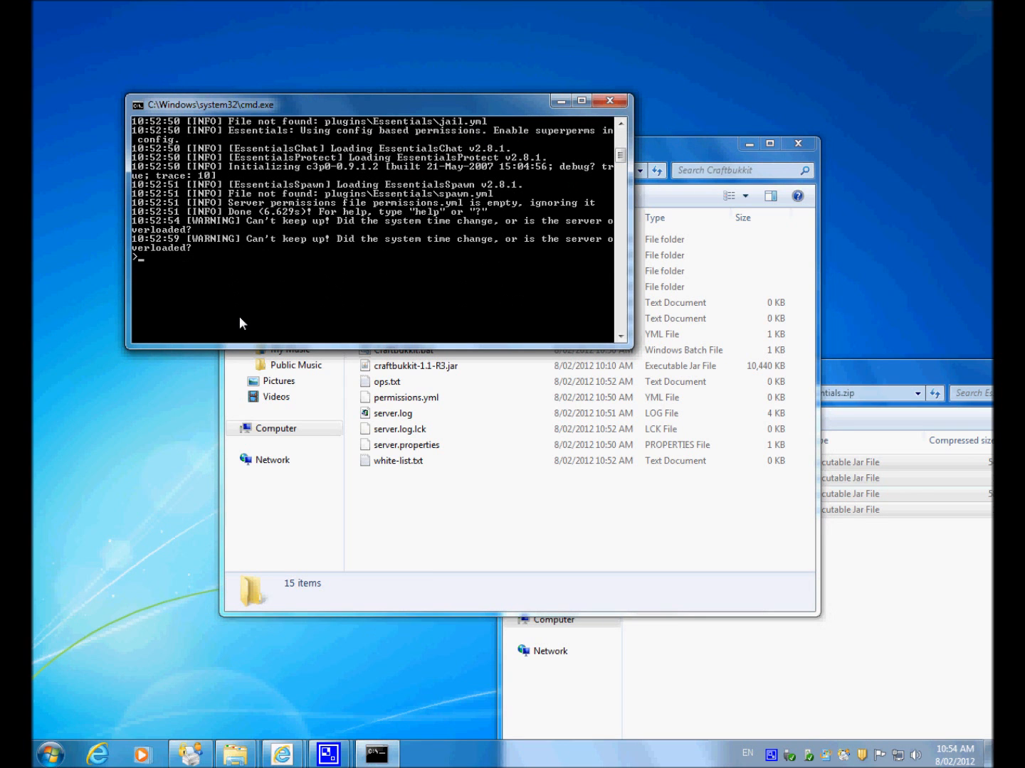
text(stop)
key(Return)
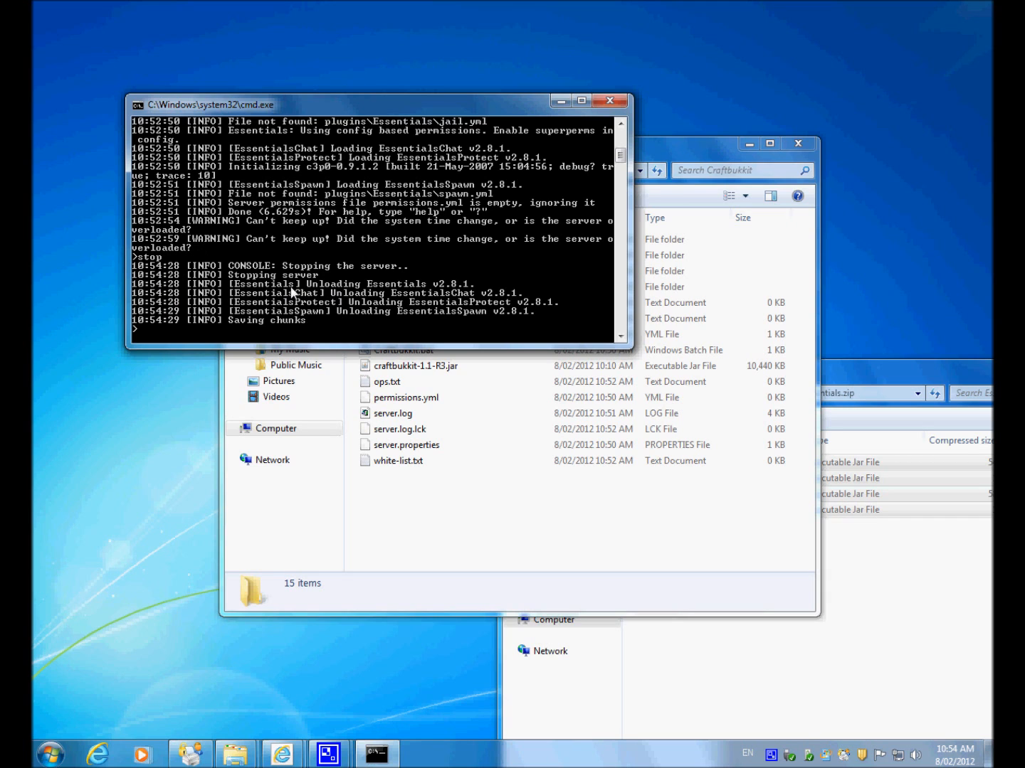
scroll(376, 307, down, 1)
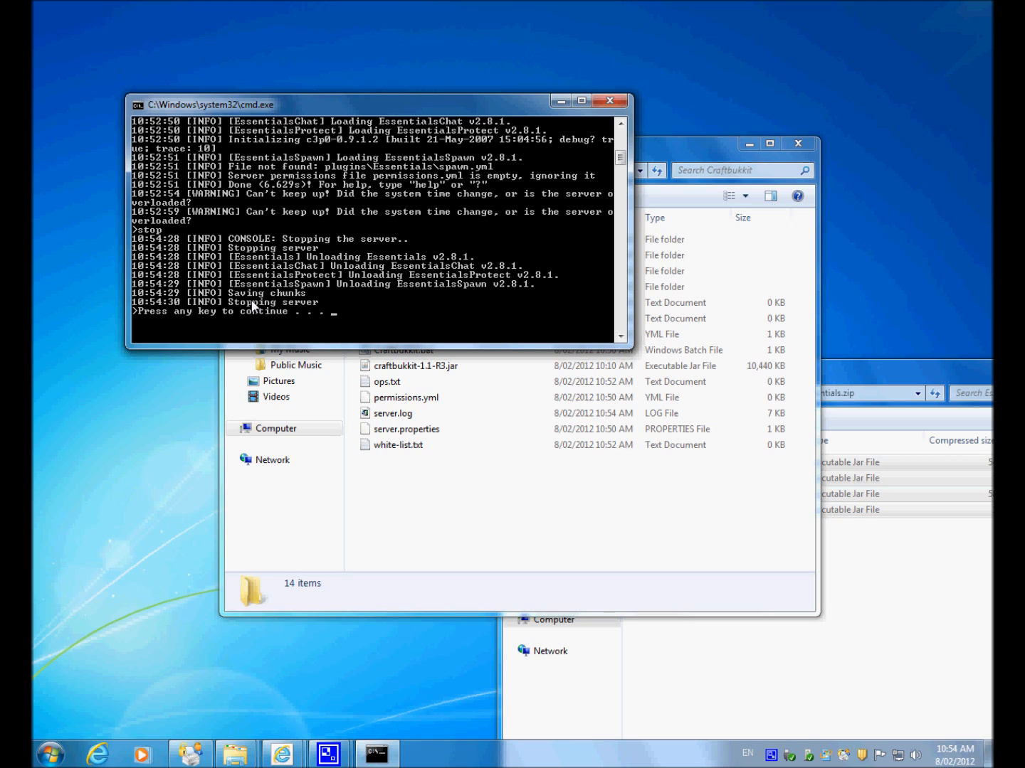
key(Return)
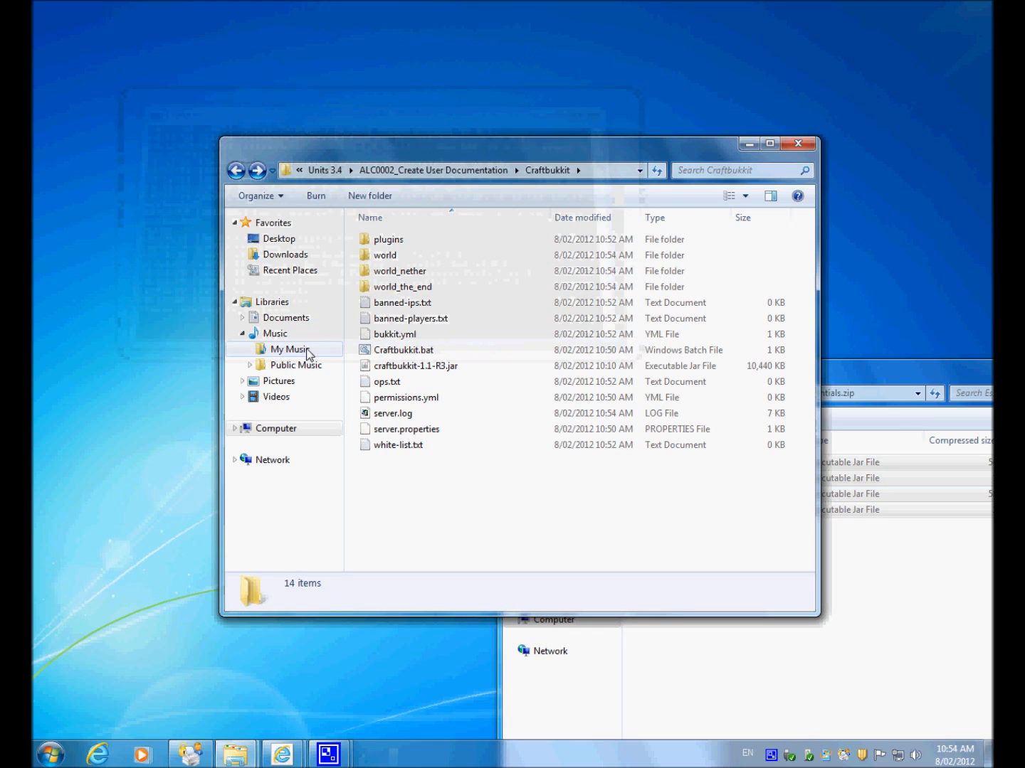